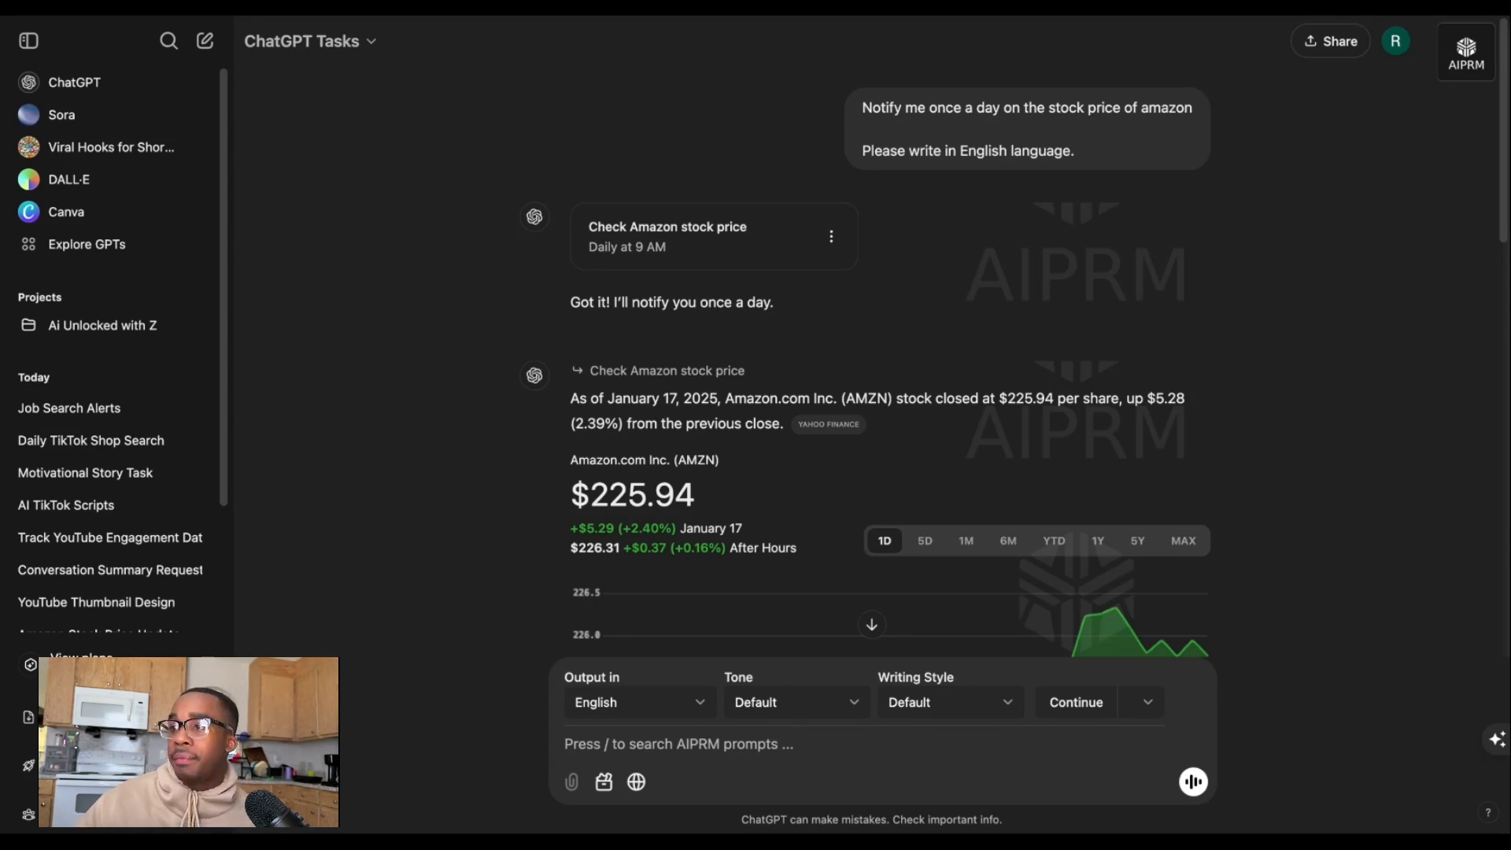
Step: Review the daily Amazon stock price updates delivered in the scheduled task conversation
scroll(889, 354, down, 10)
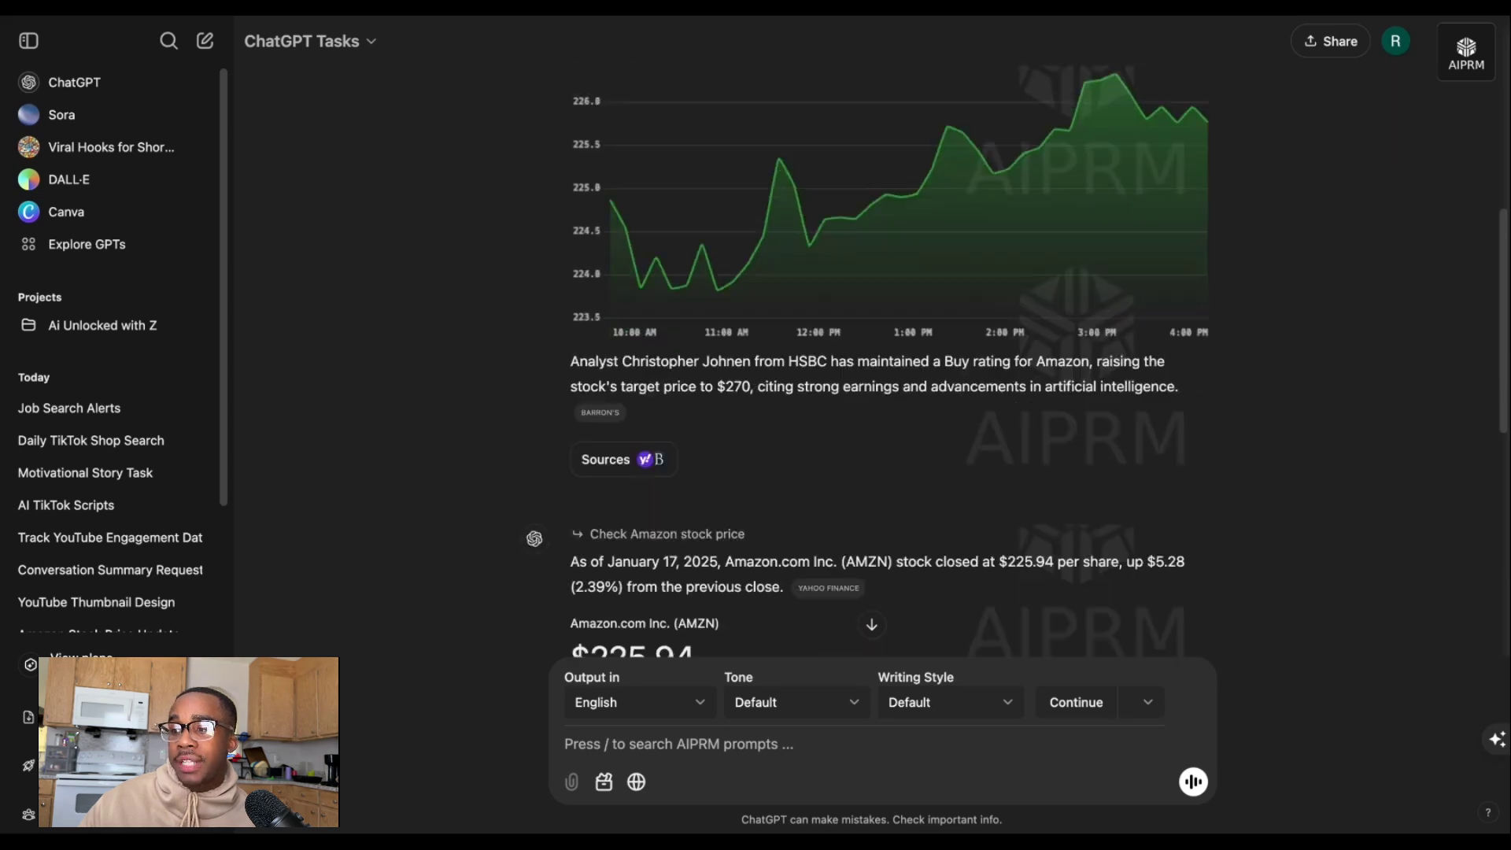
scroll(889, 355, down, 2)
scroll(890, 354, down, 10)
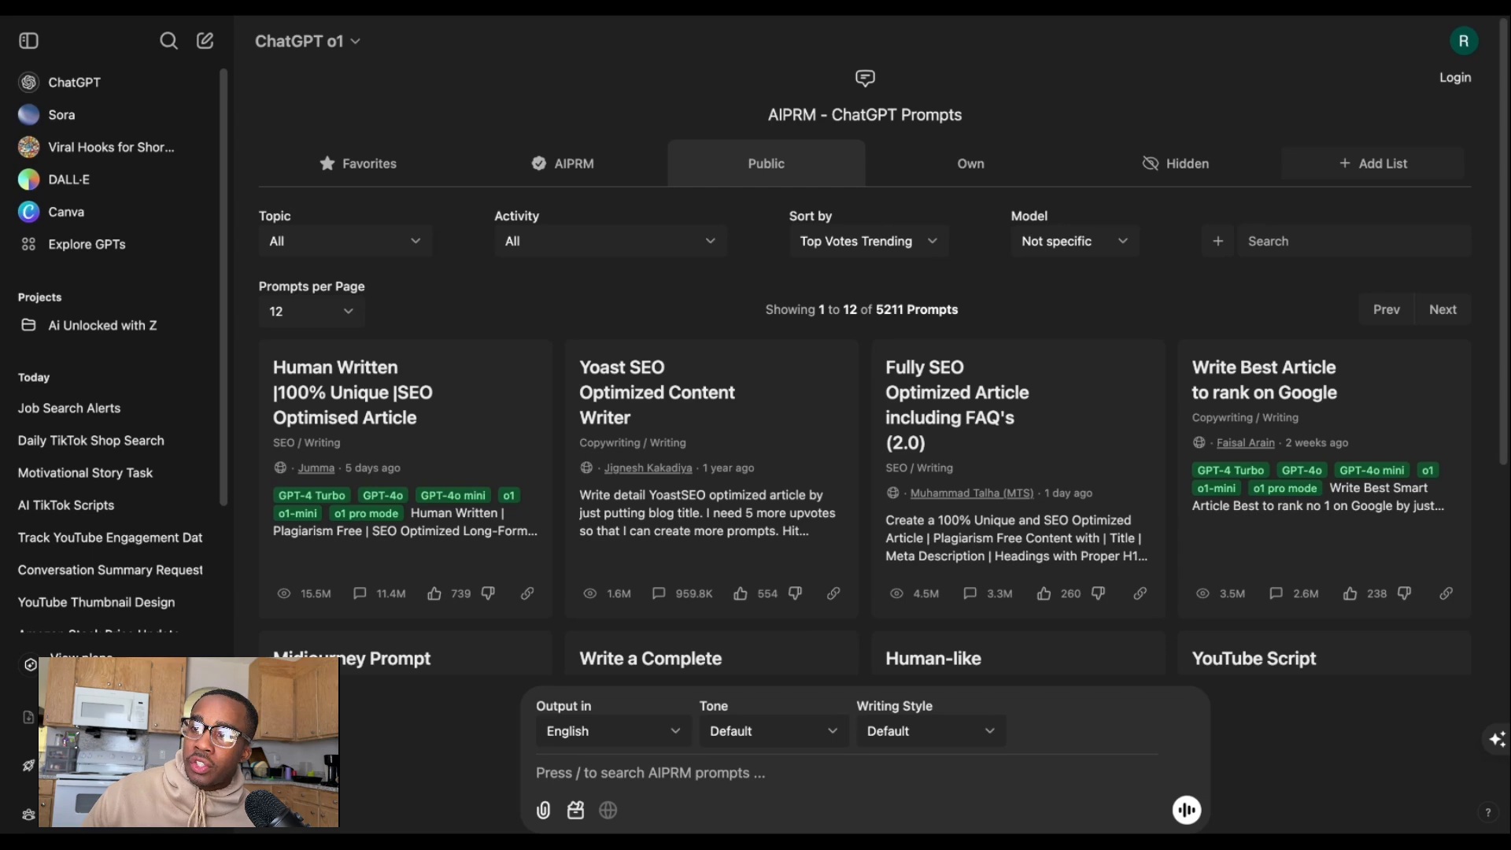
Step: Switch the new chat's model to GPT-4o with scheduled tasks
click(307, 41)
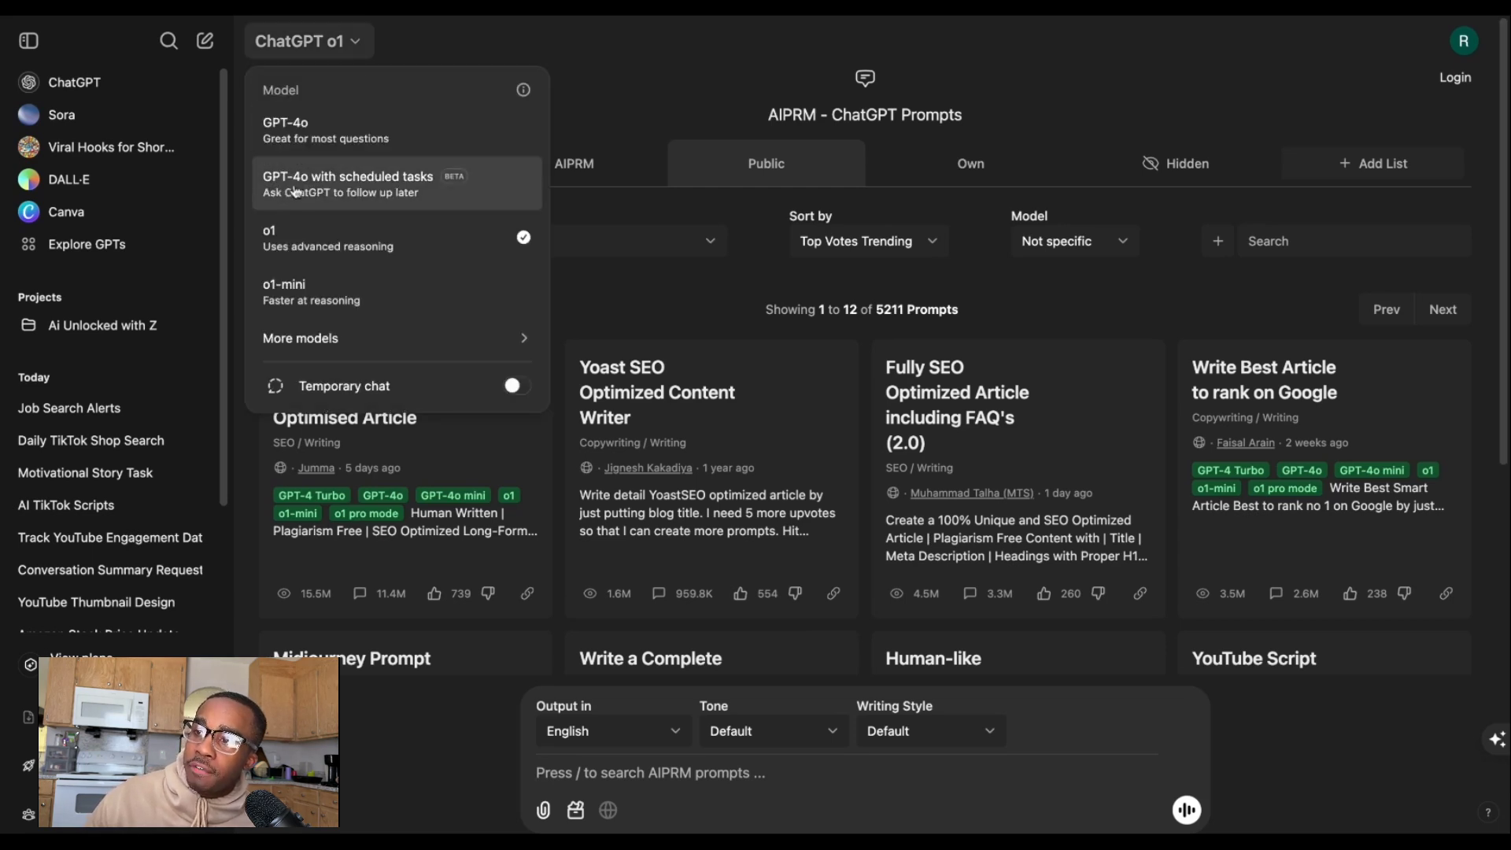
click(328, 192)
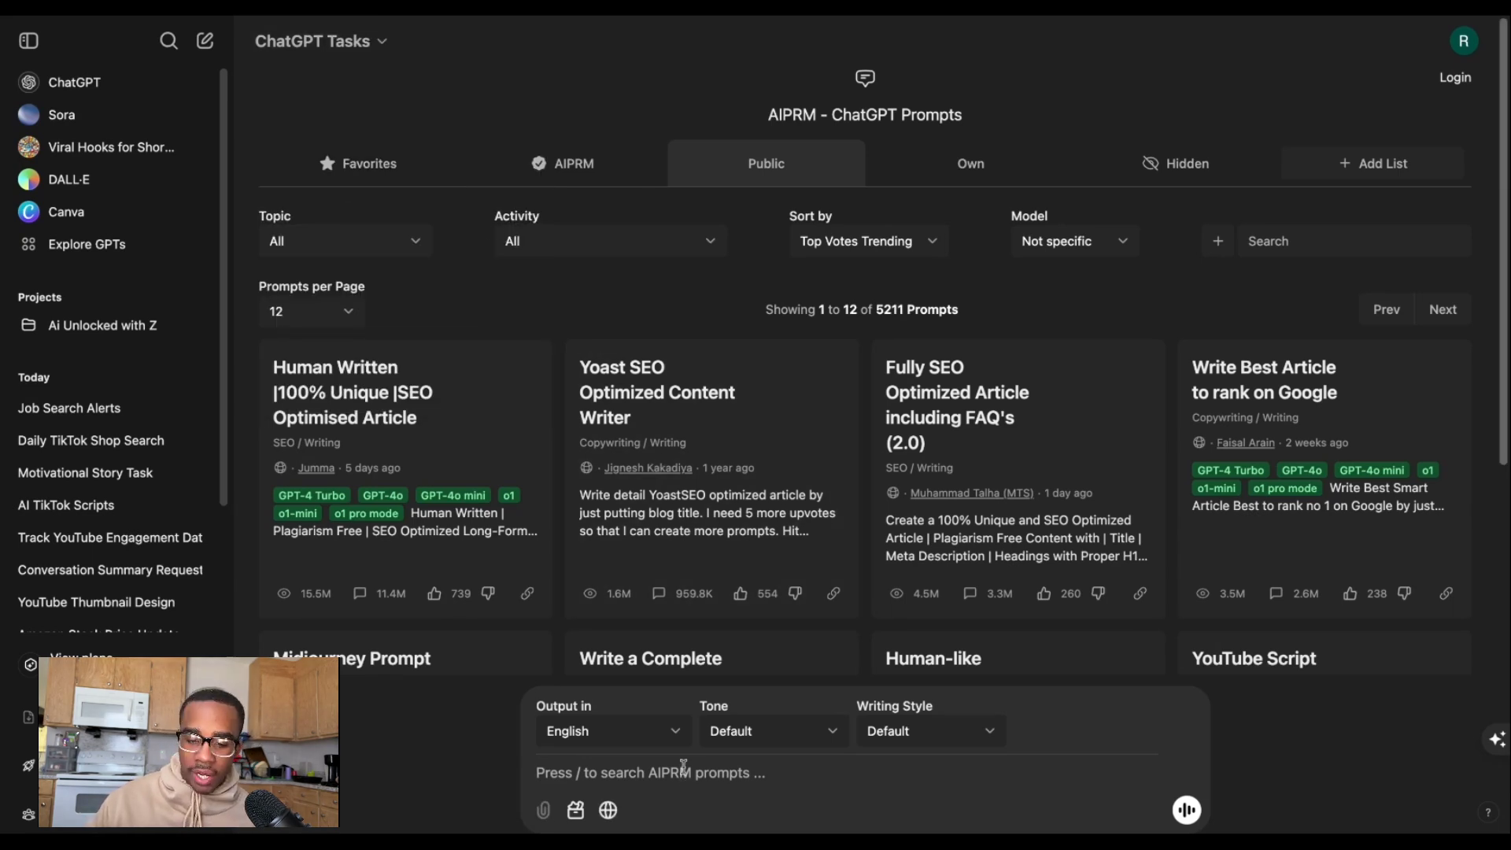
Step: View the list of scheduled tasks and inspect the settings of the "Search for prompt engineer jobs" task without changing them
click(1464, 48)
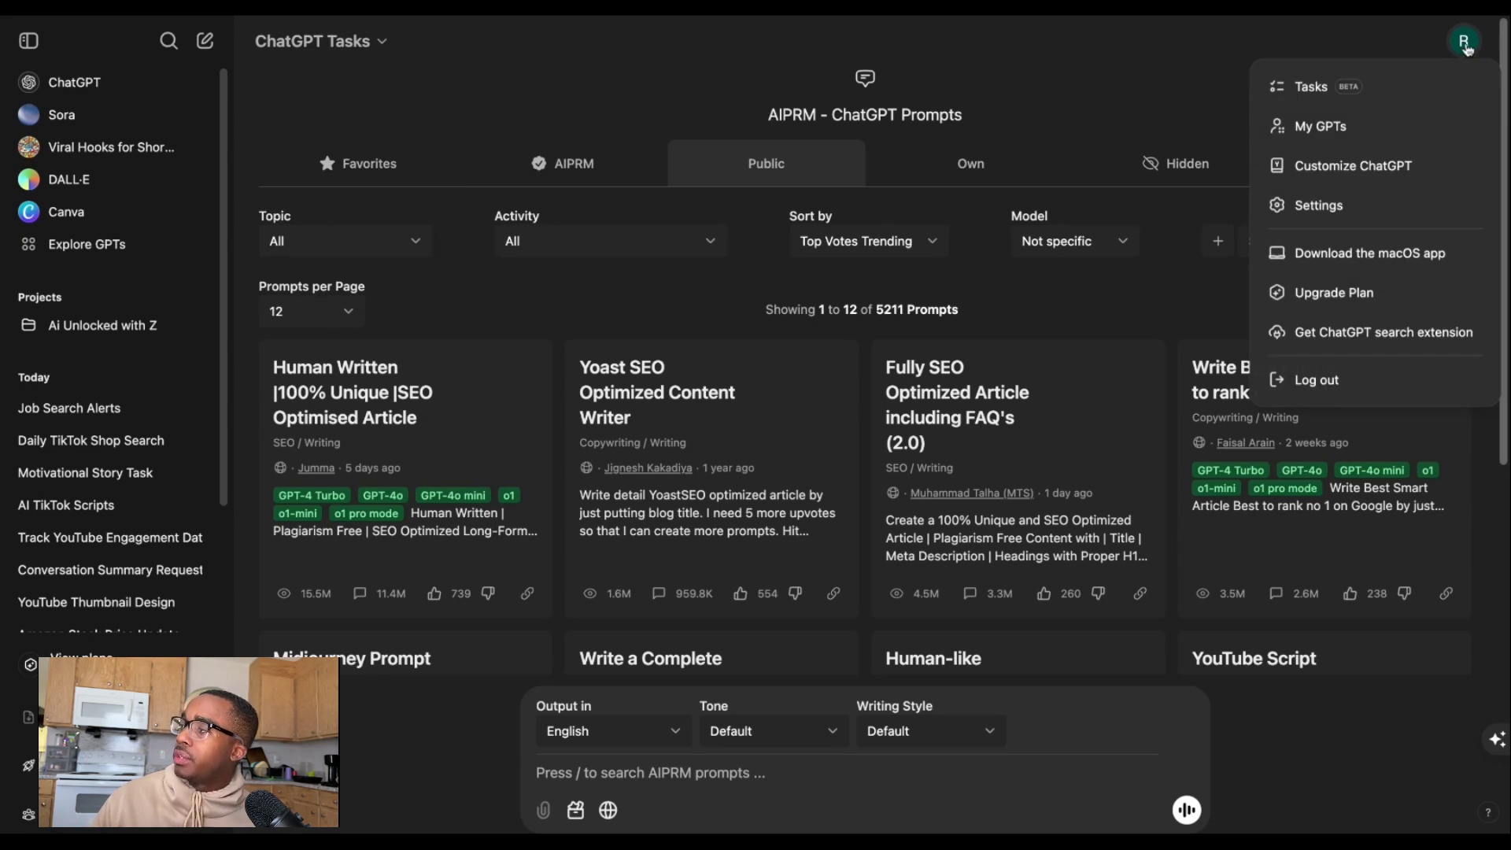
click(1370, 97)
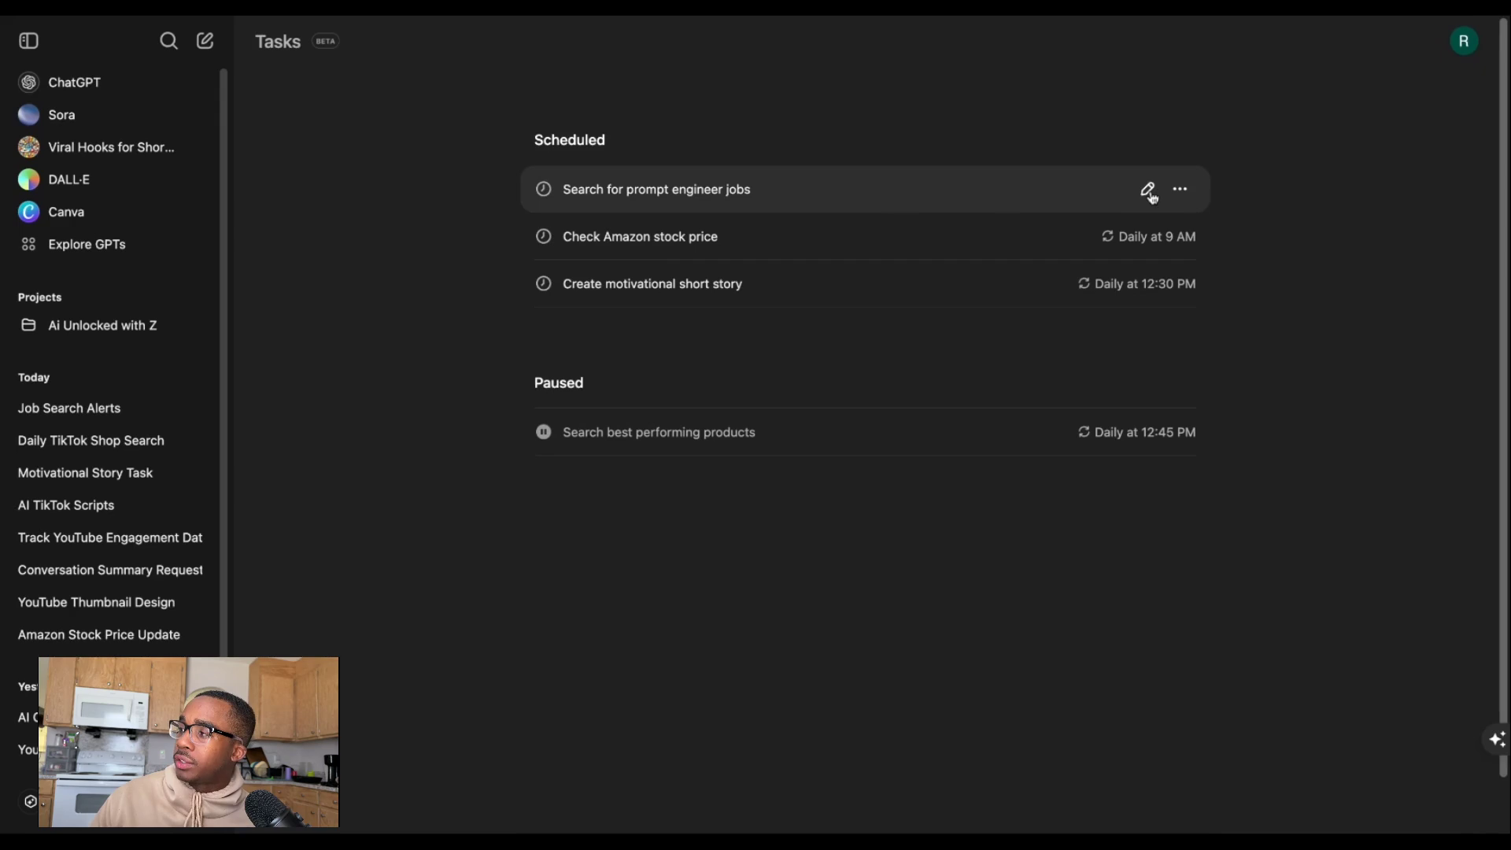
click(1148, 190)
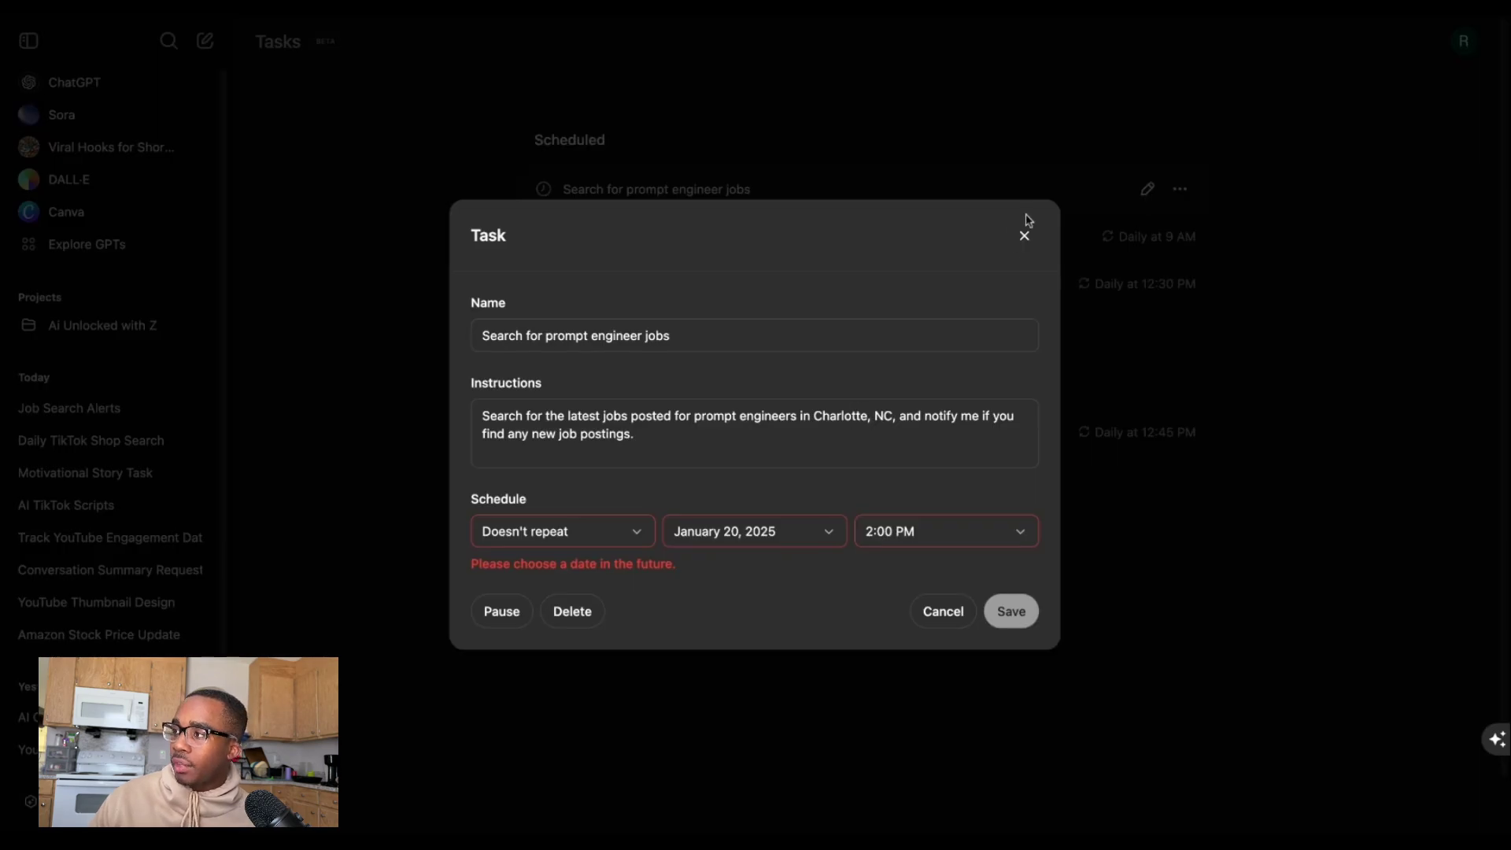
click(1025, 236)
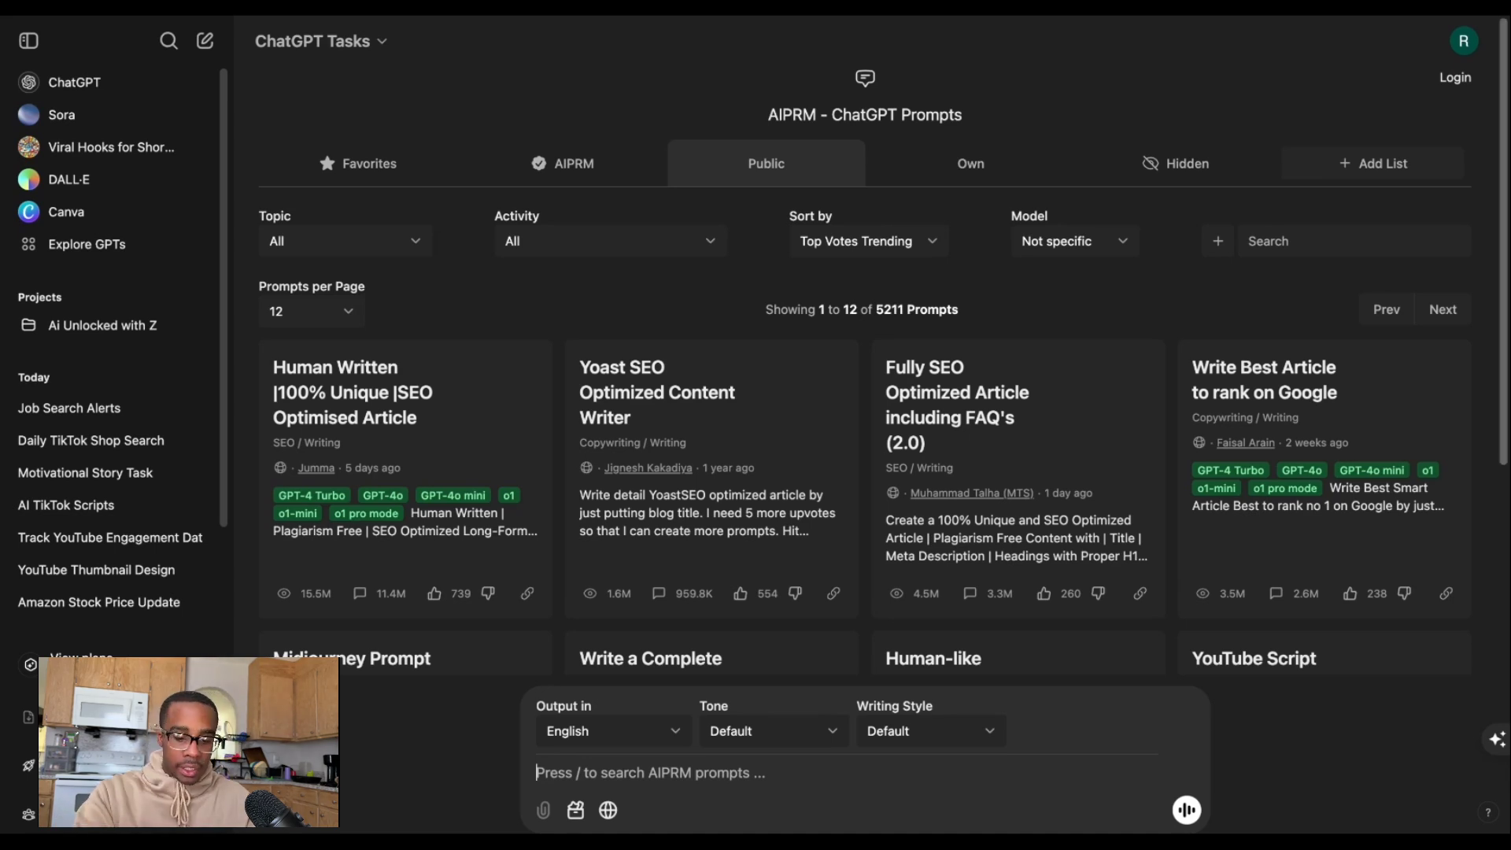
Step: Send the prompt "Create a task to let me know of any new news regarding CHAT GPT and/or open ai. Give me an update every 15 minutes."
text(Create a task )
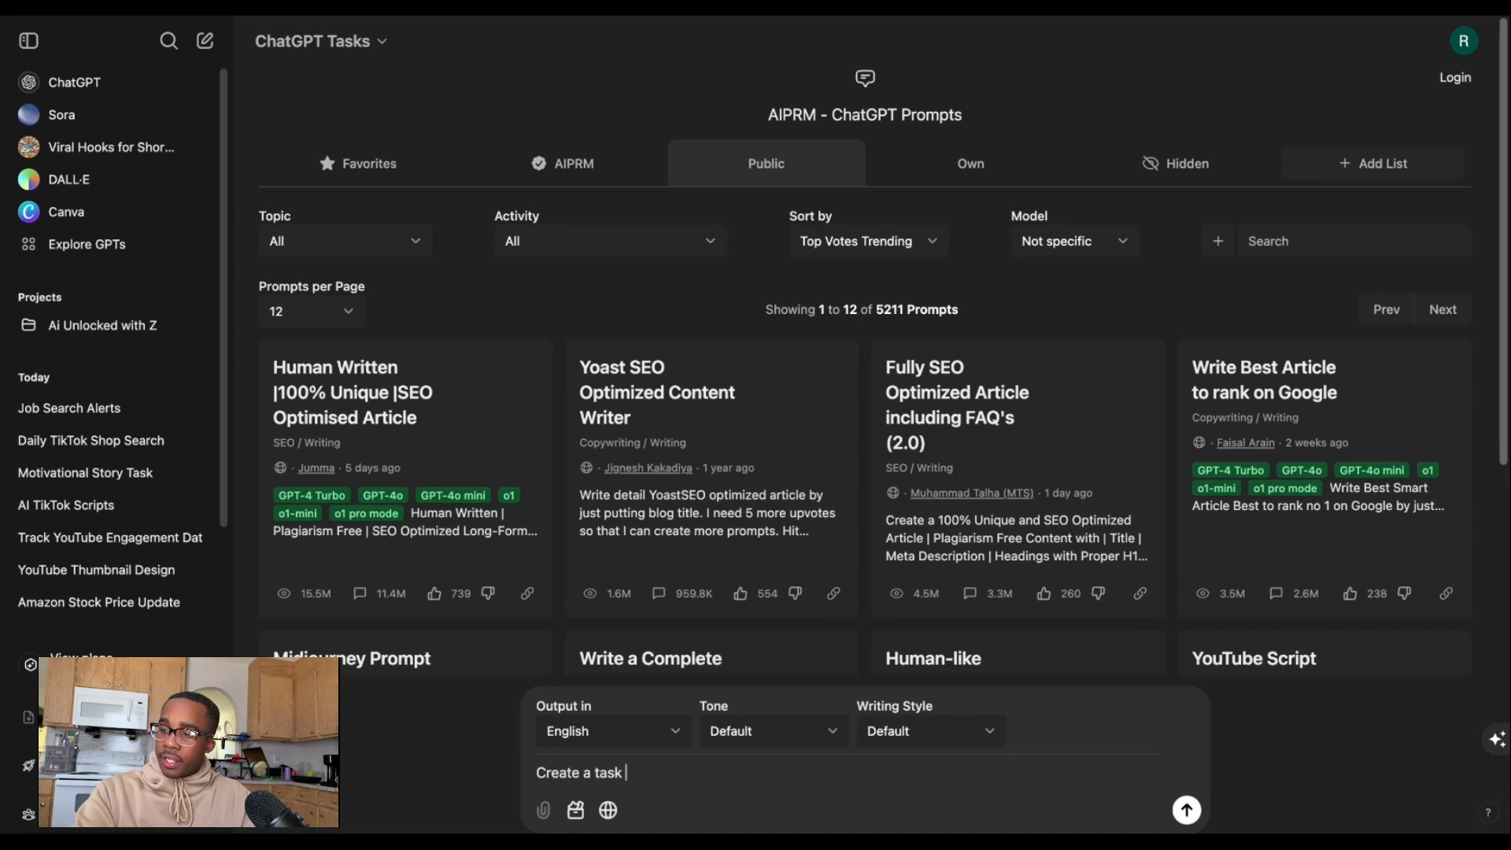
text(to let me know of )
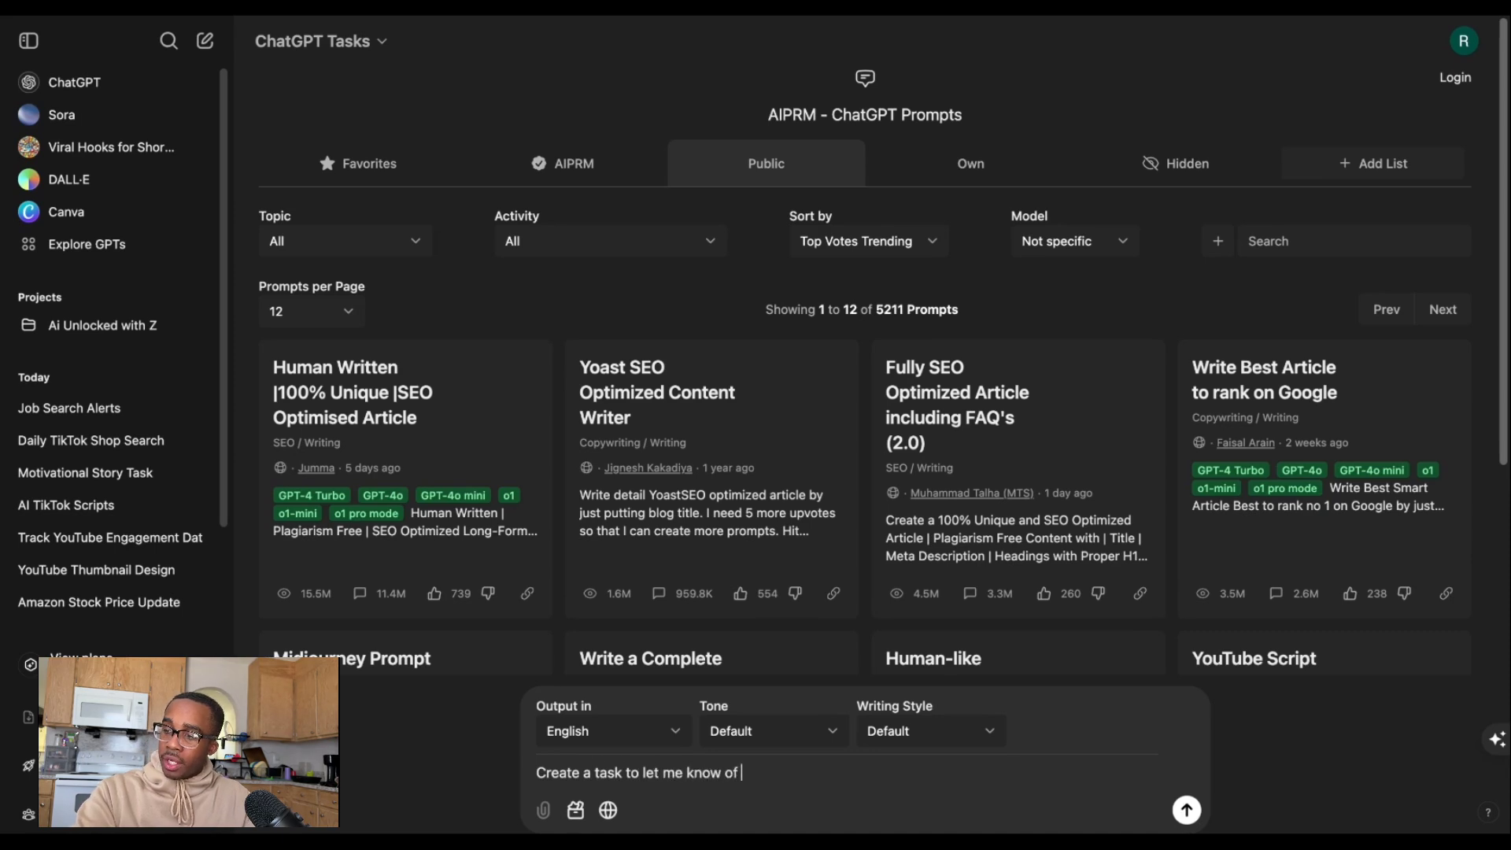
text(any new news )
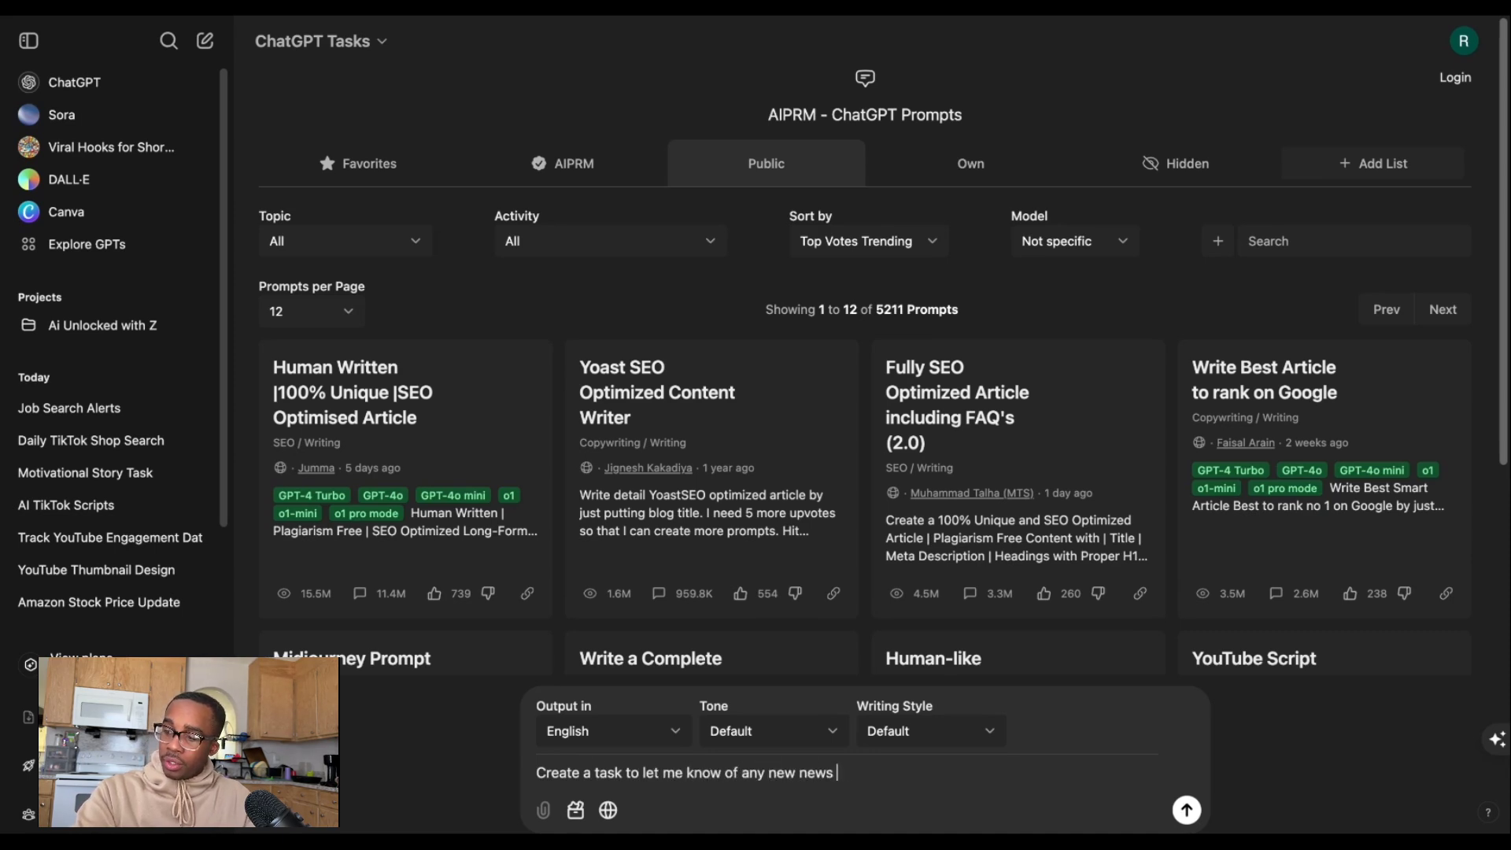
text(regarding CHA)
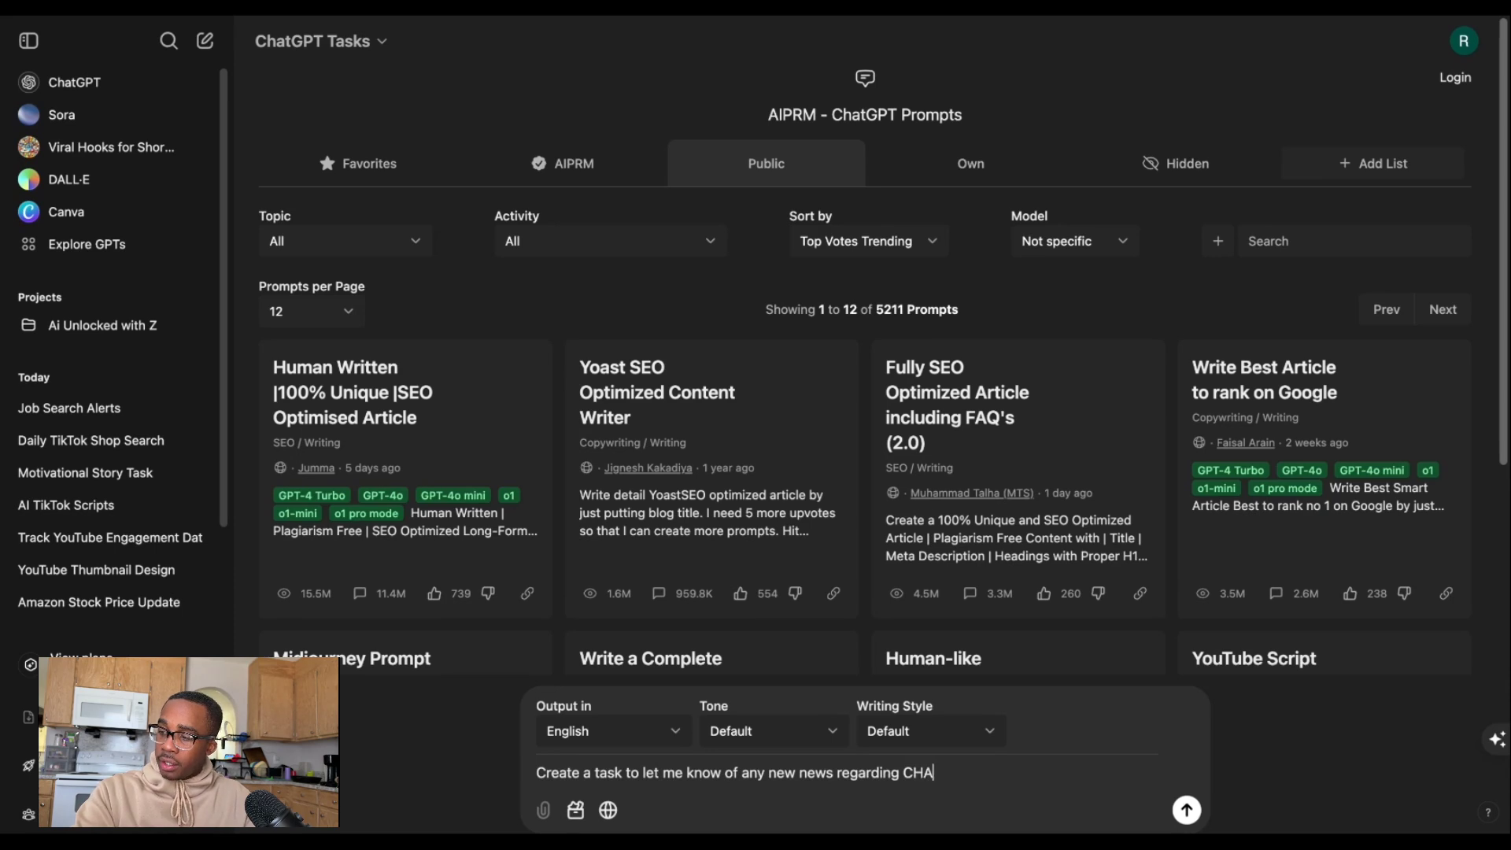
text(T GPT and/or )
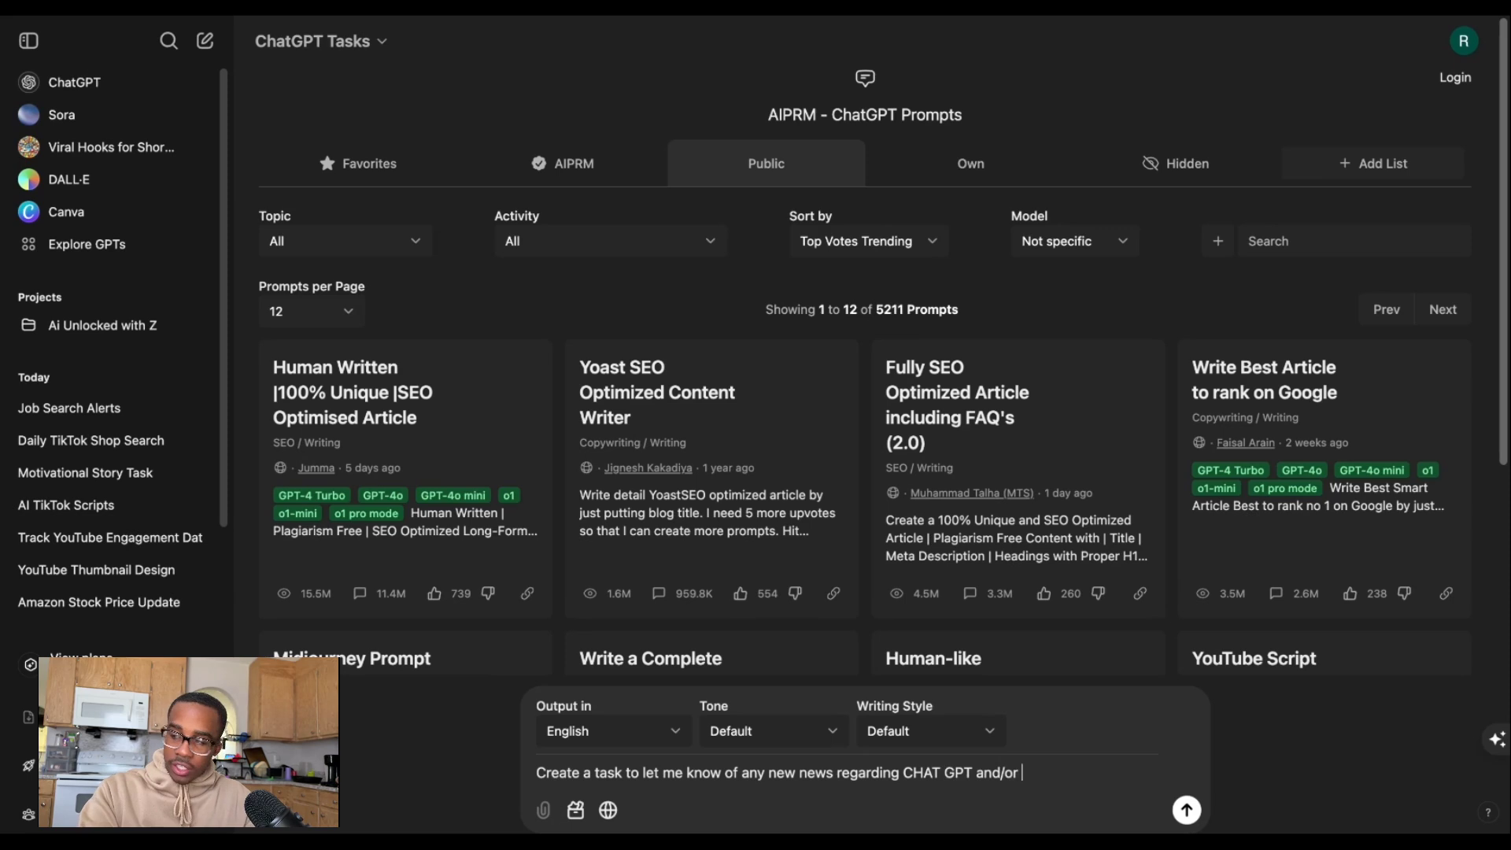
text(open ai. )
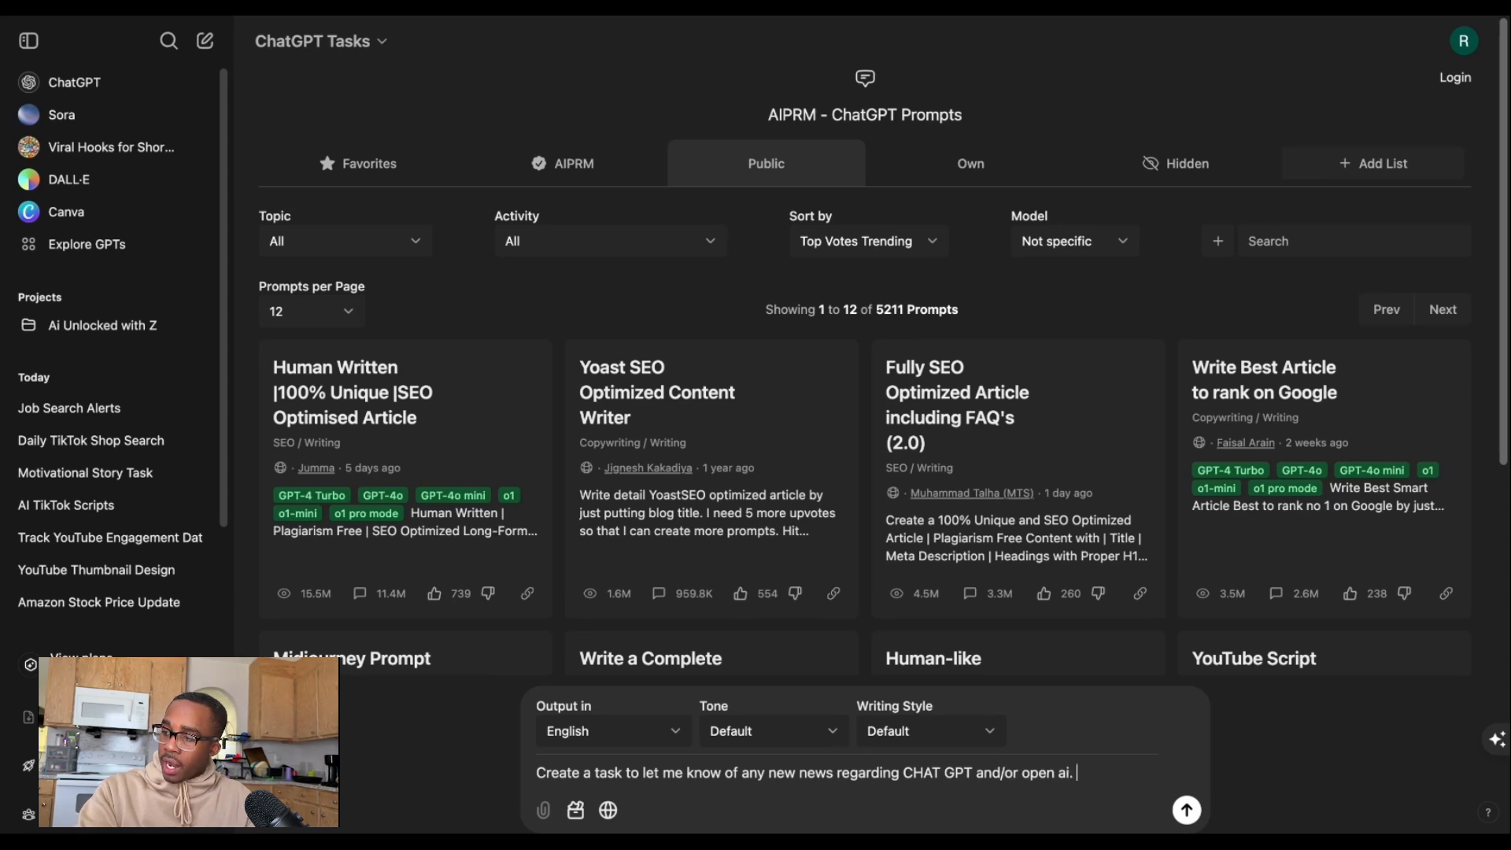
text(Give me an update )
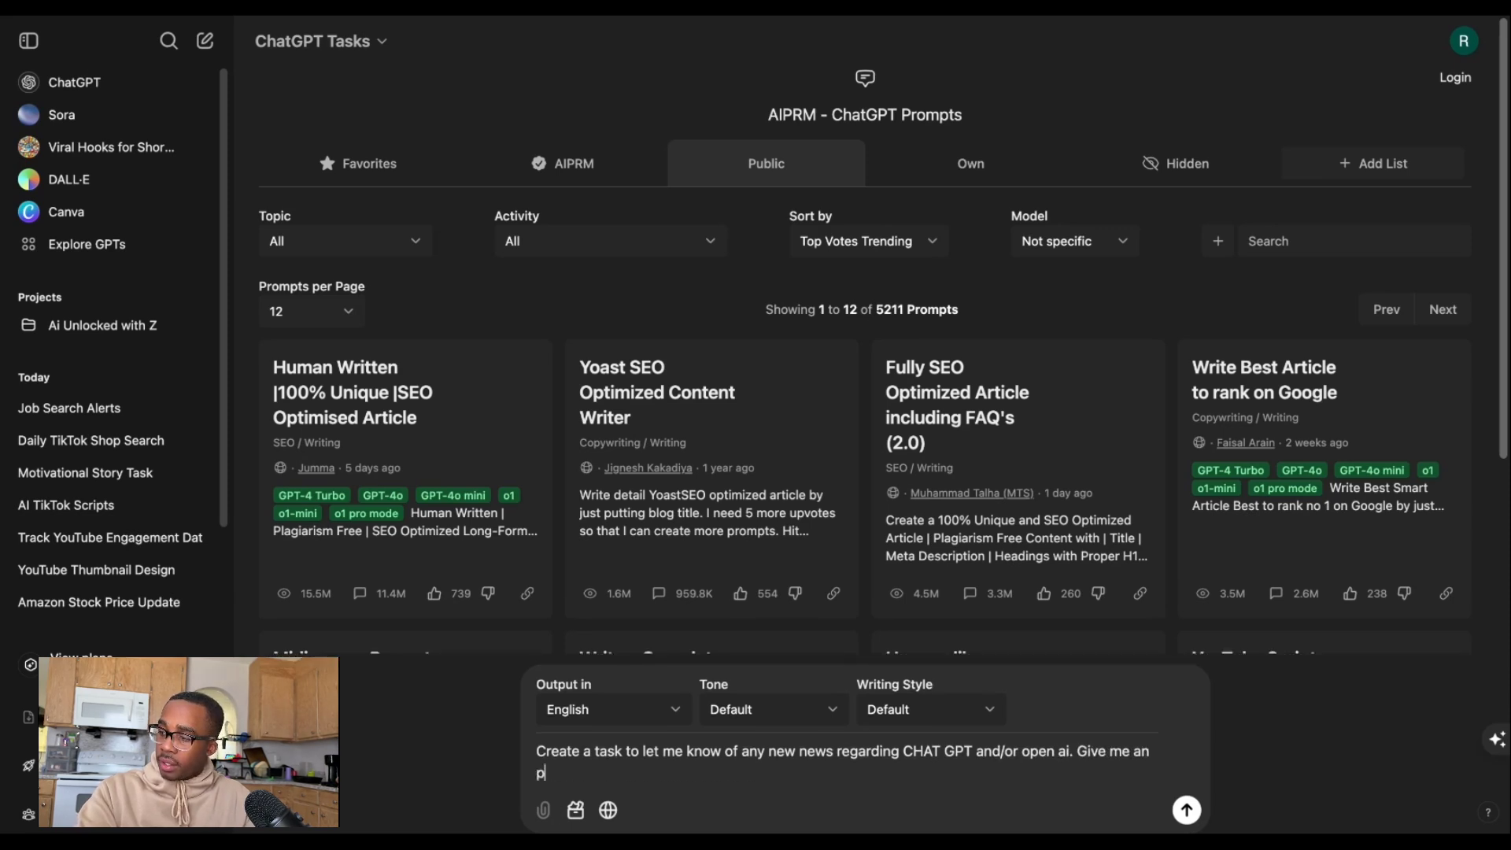
text(every t)
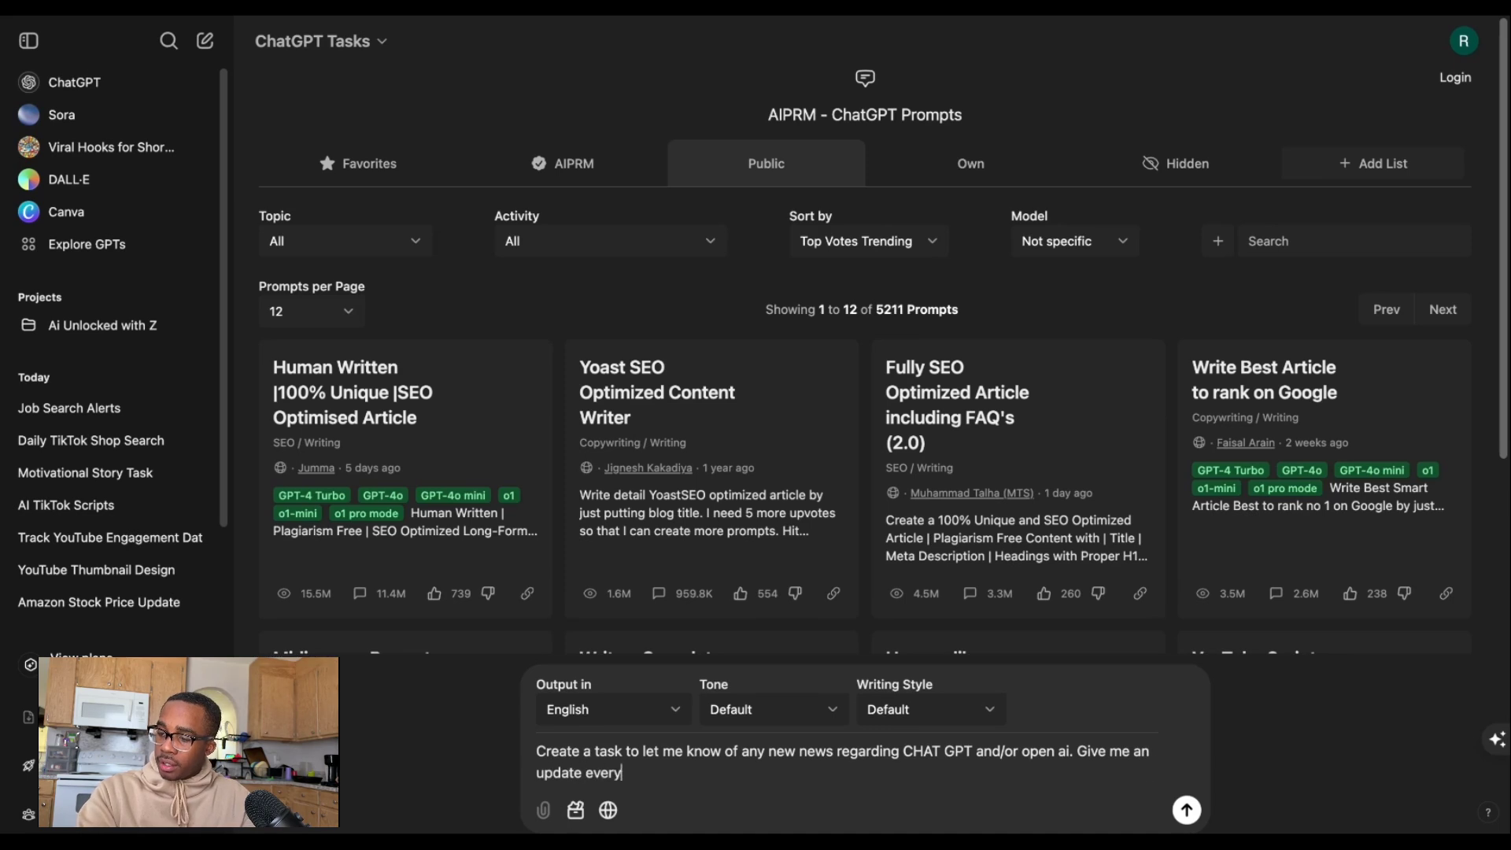
key(BackSpace)
key(BackSpace)
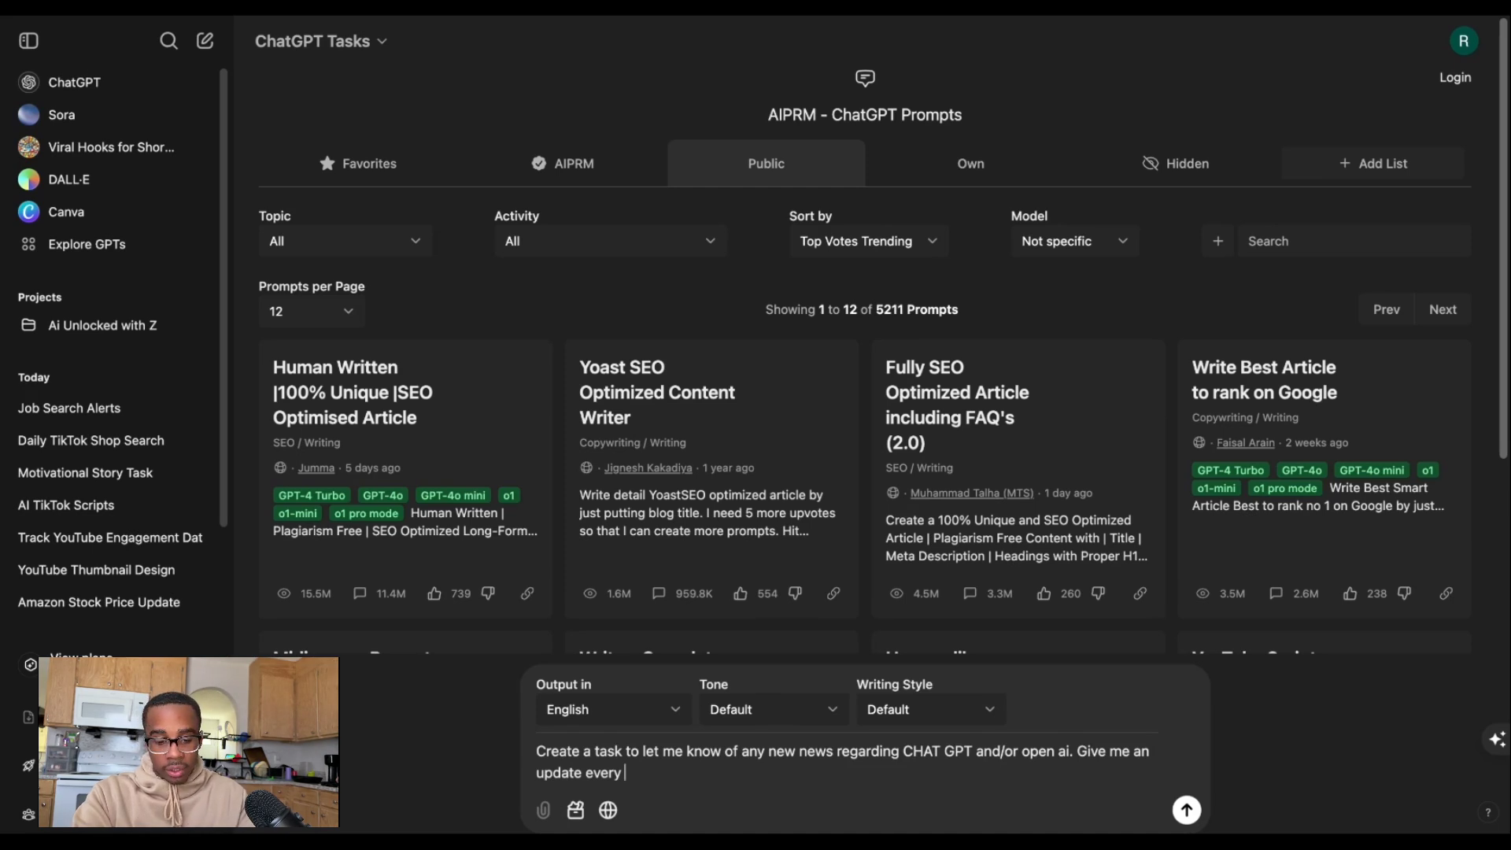
text(15 minutes.)
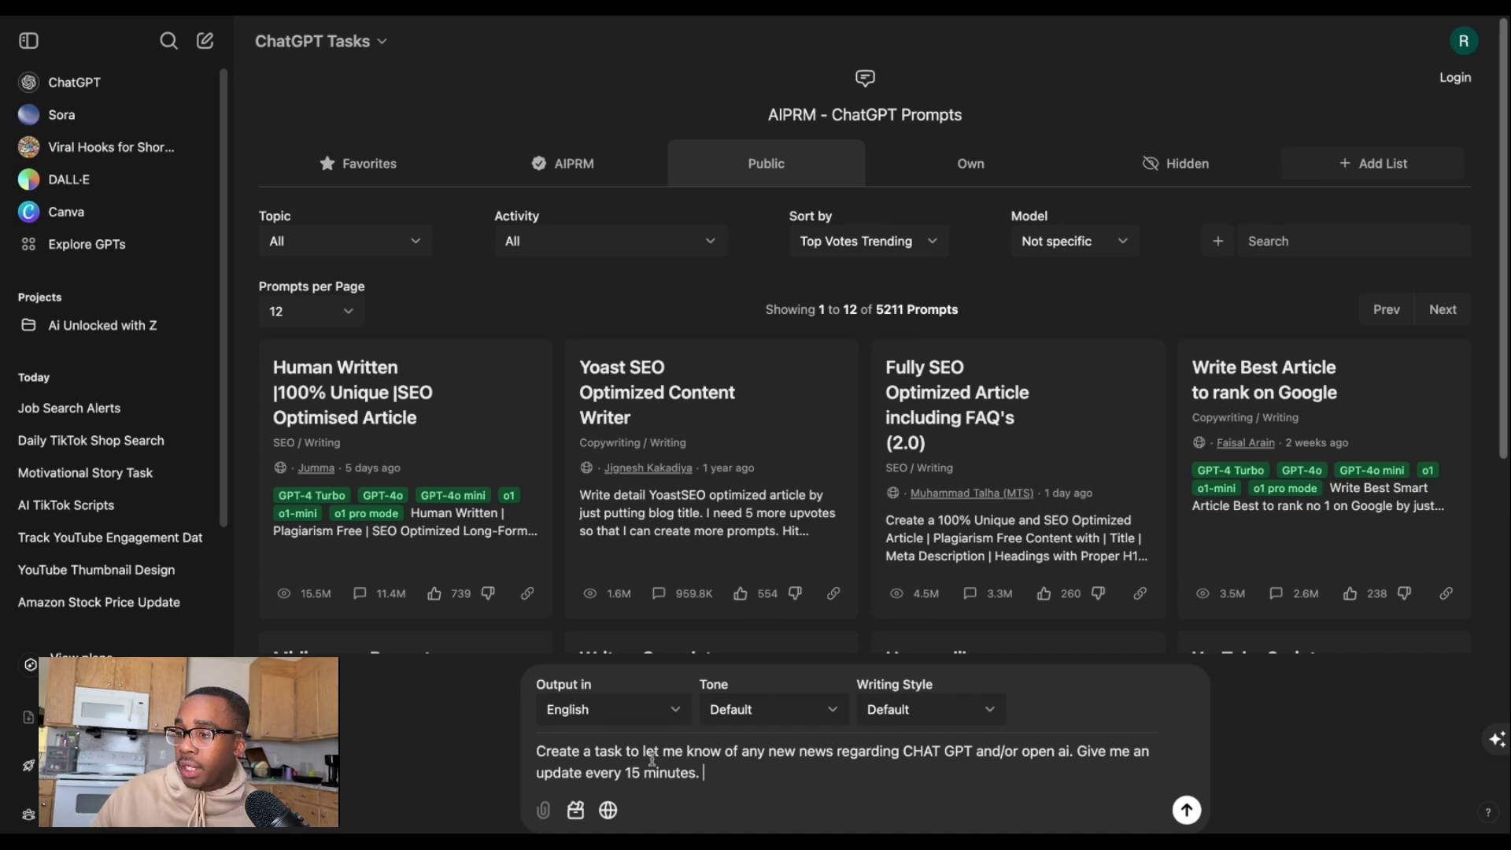
click(1186, 810)
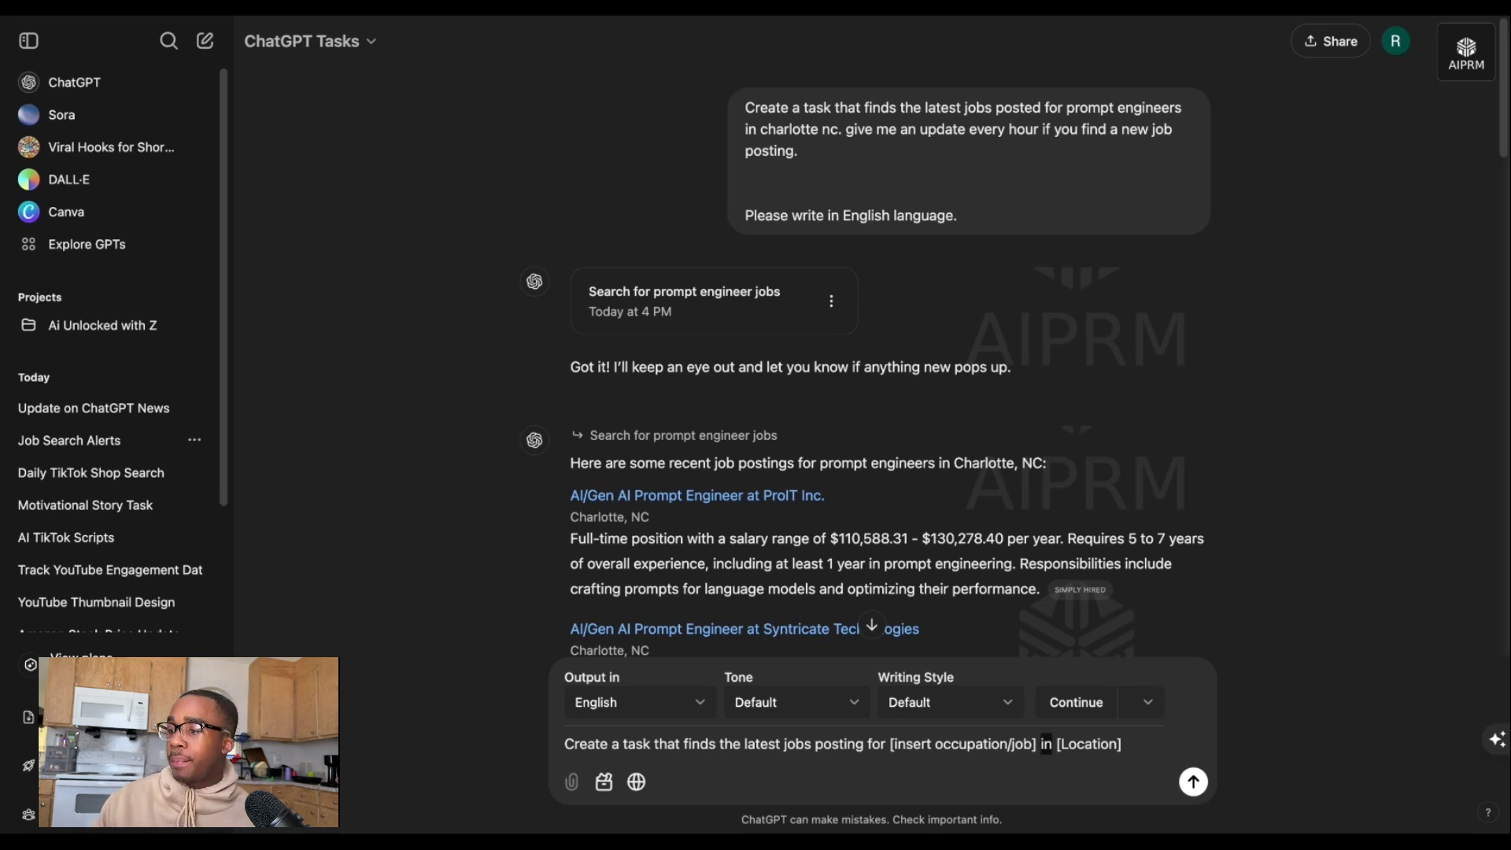
Step: Examine the prompt engineer job postings for Charlotte, NC delivered in the Job Search Alerts conversation
double_click(1046, 744)
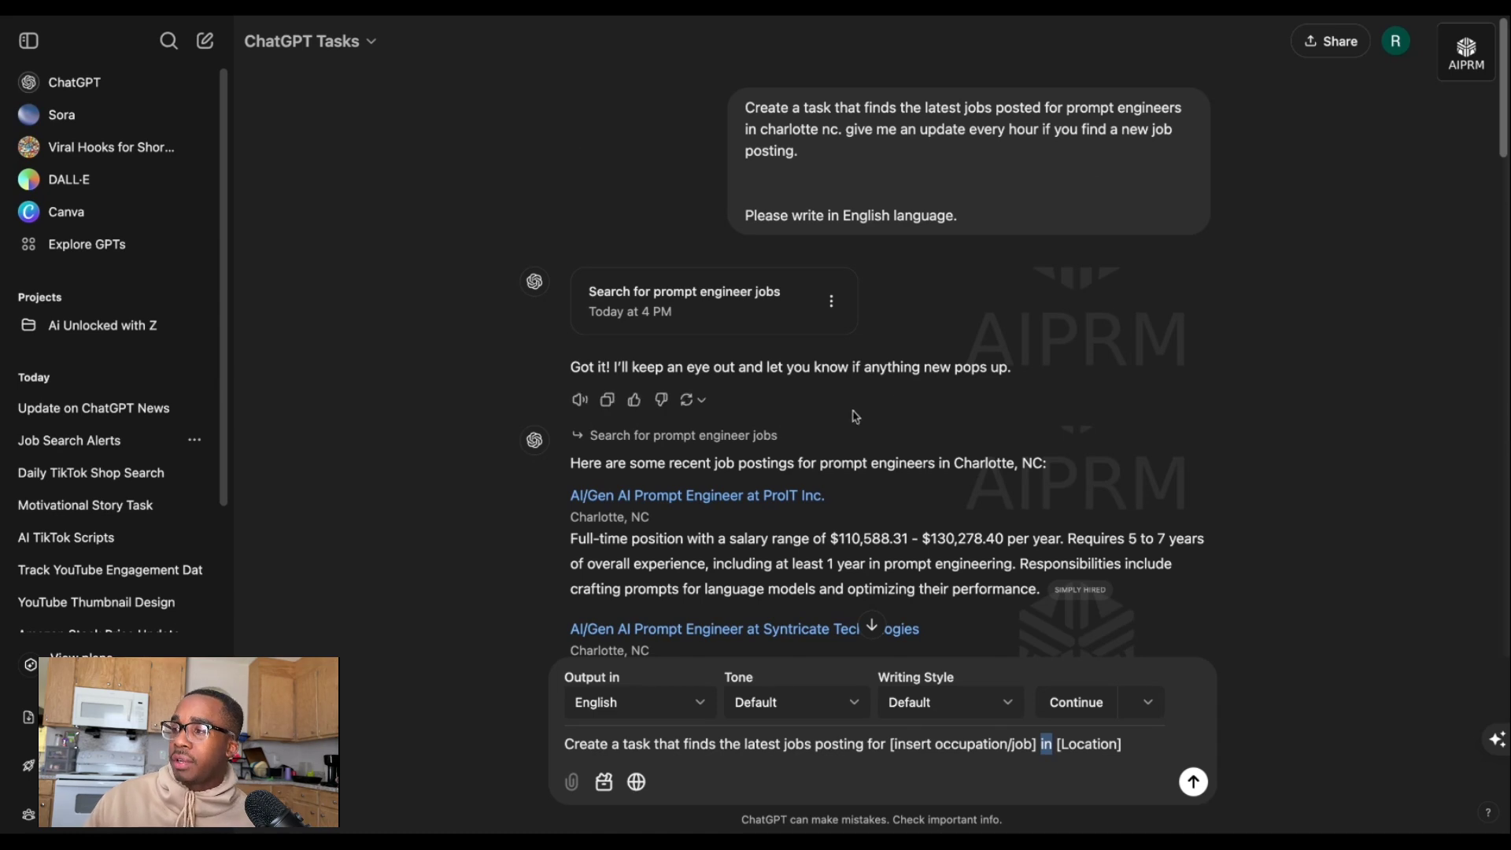
scroll(710, 406, down, 2)
scroll(710, 406, down, 5)
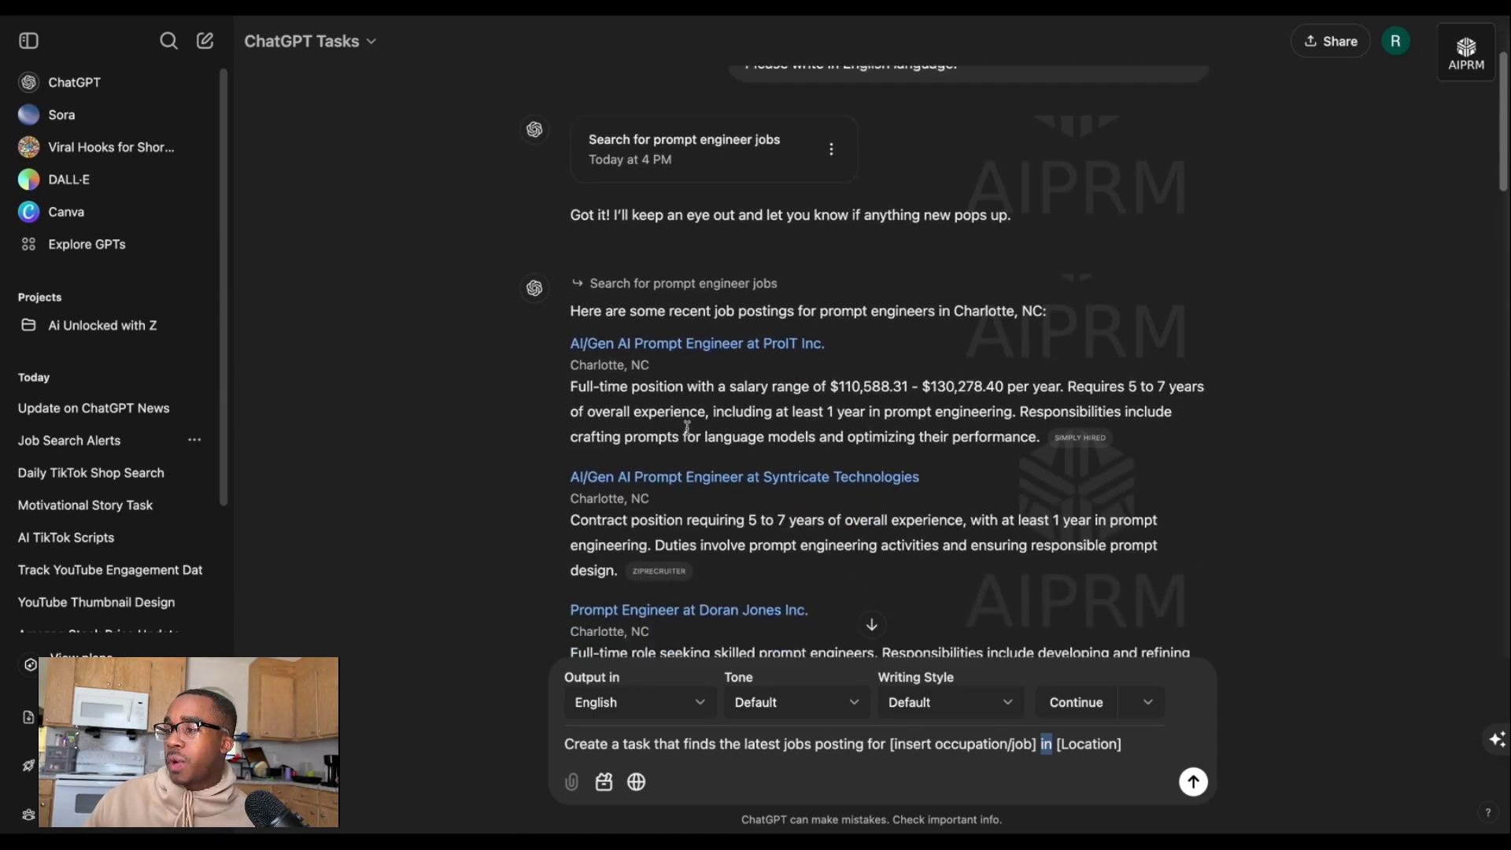
scroll(687, 427, down, 8)
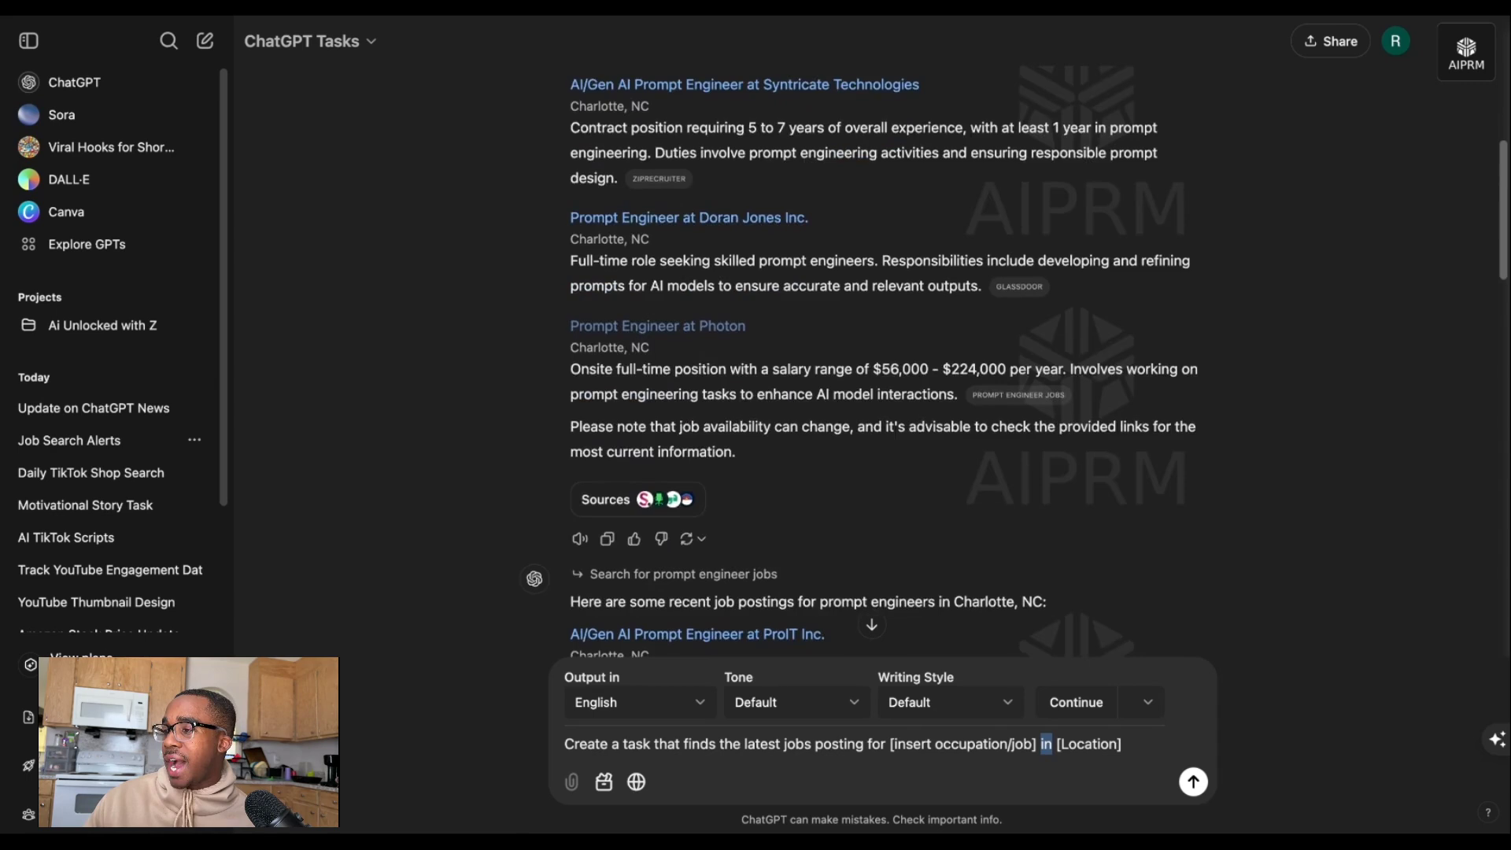
scroll(687, 427, down, 7)
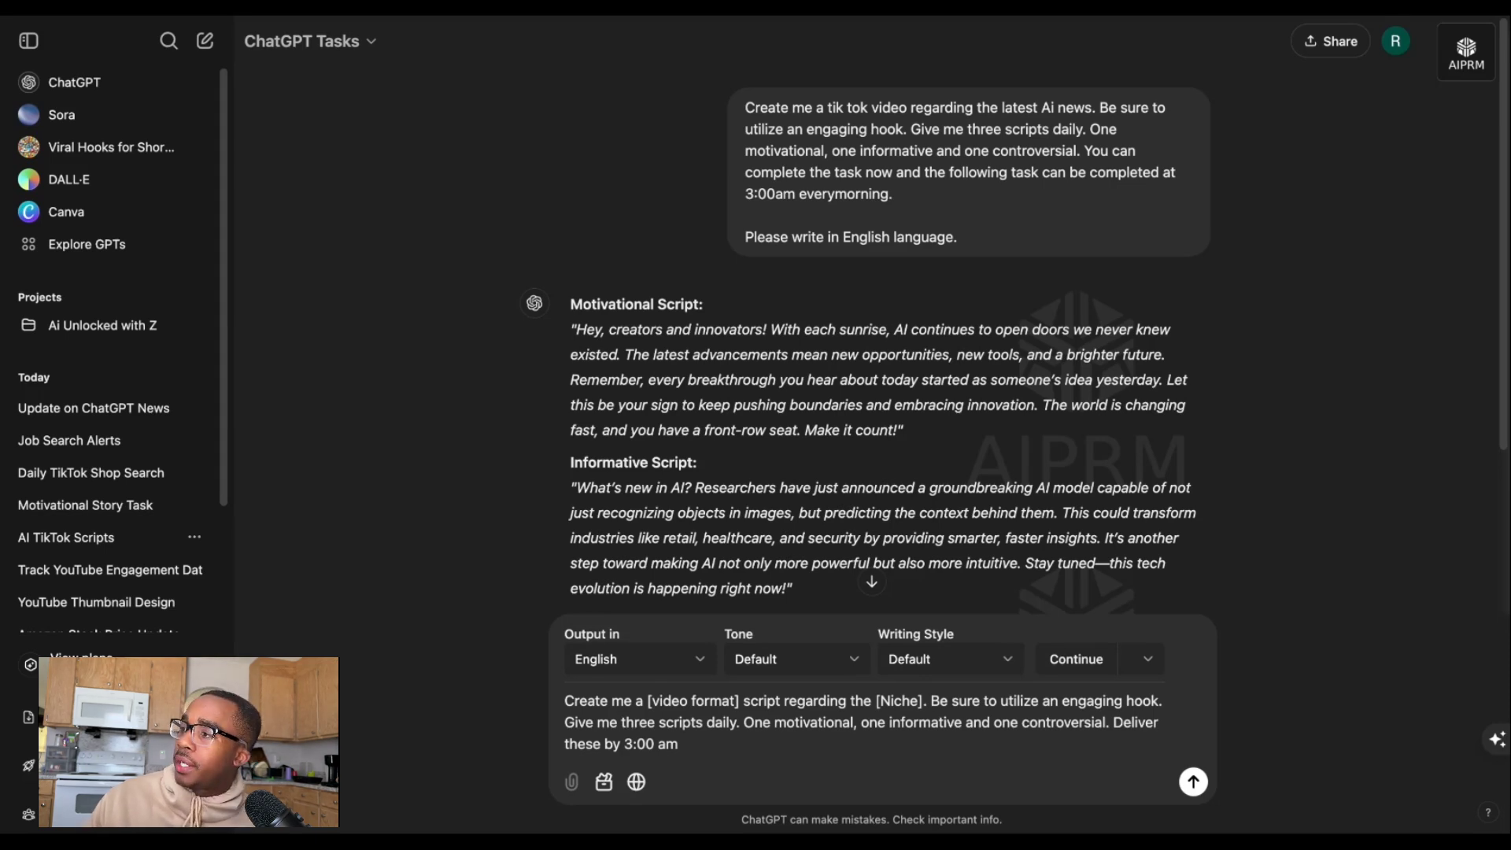
Step: Read the AI TikTok Scripts request and its motivational, informative and controversial scripts, including the 3:00am delivery instruction
drag(746, 193, 823, 173)
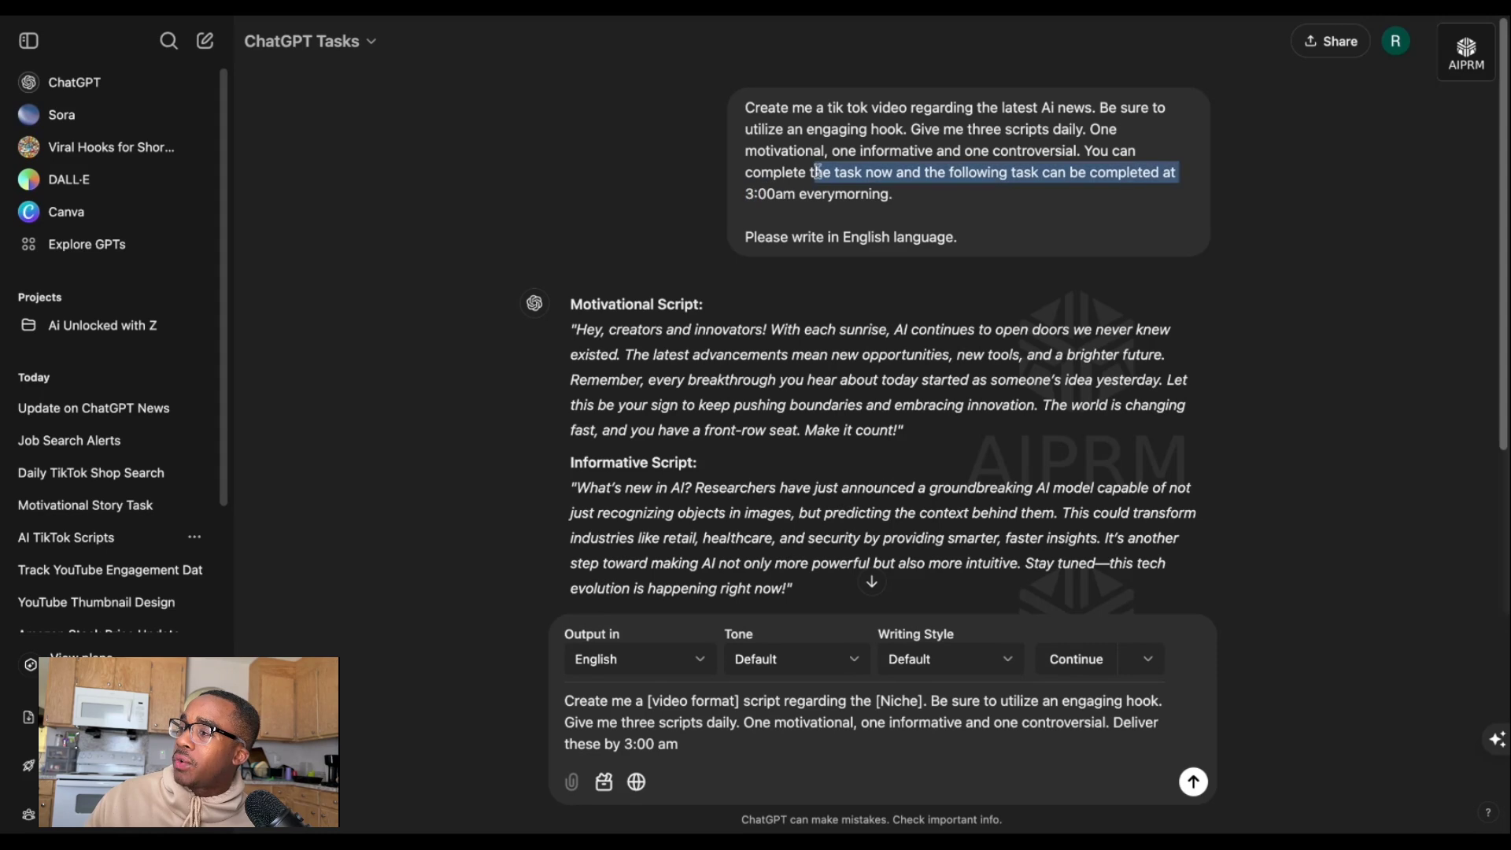
click(654, 302)
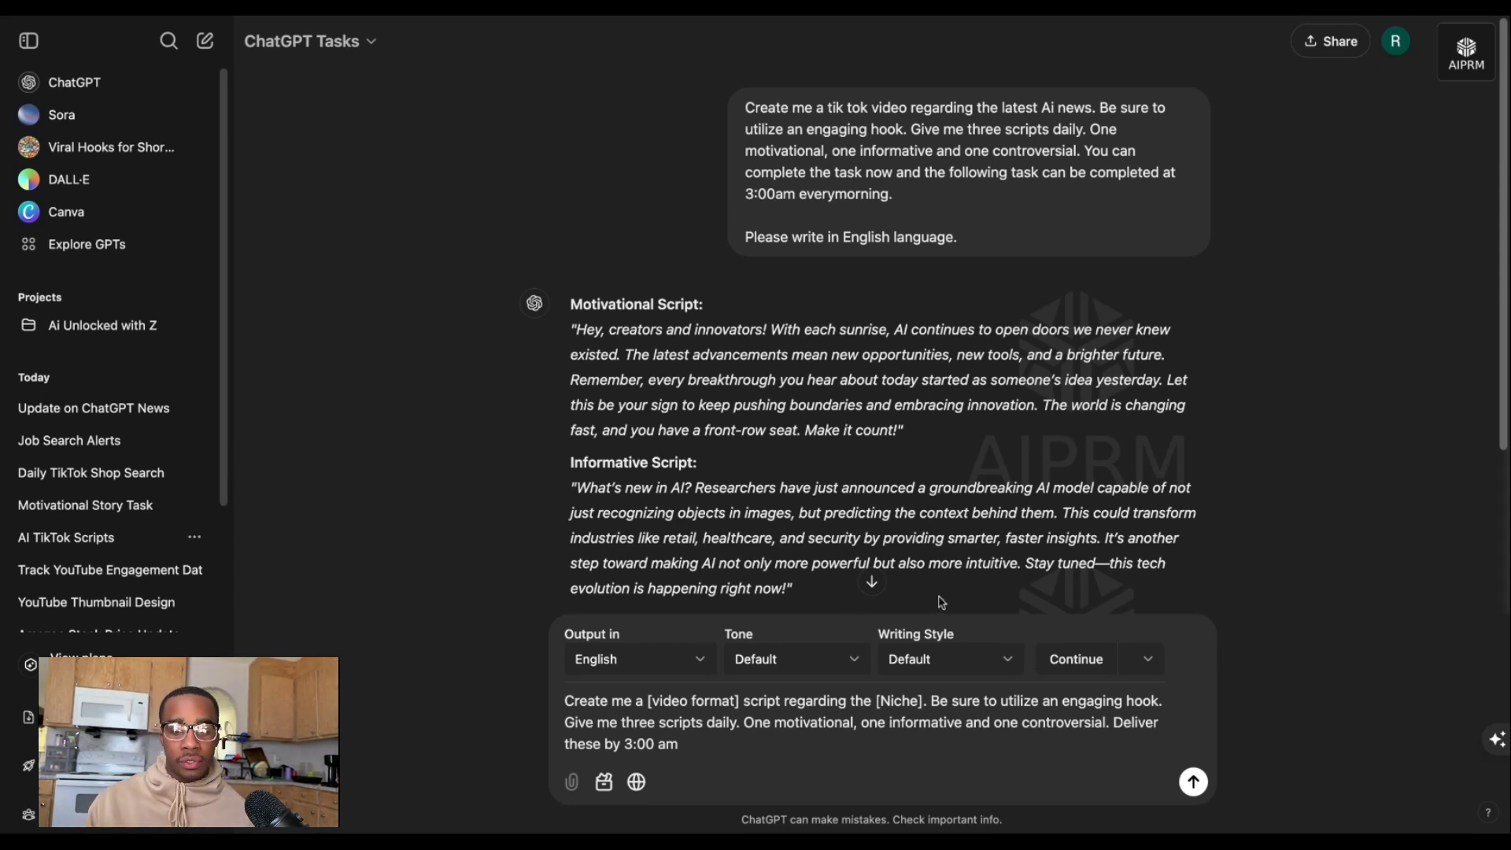
scroll(771, 532, down, 1)
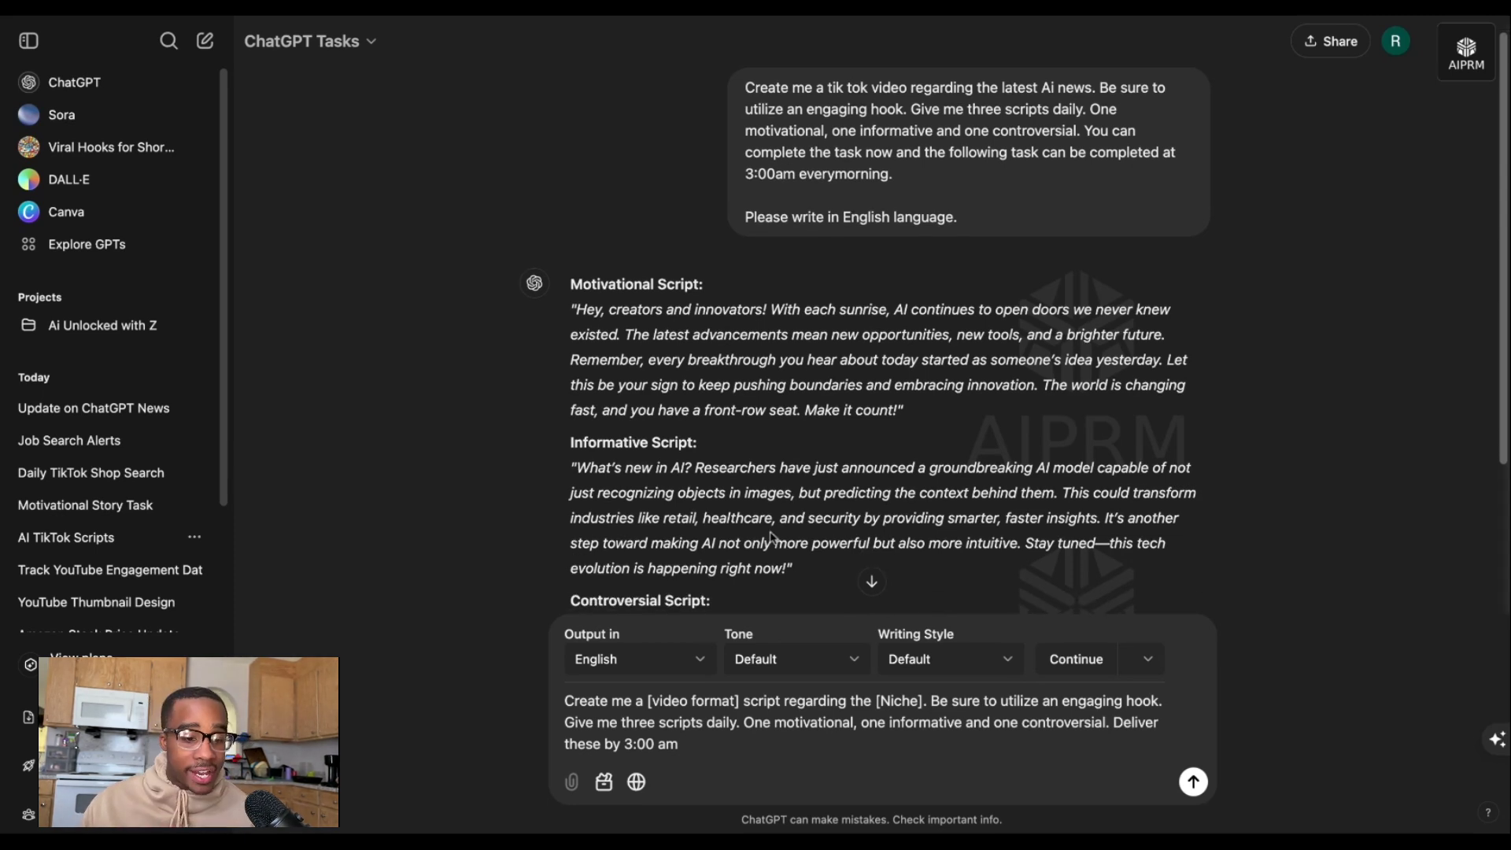
scroll(772, 533, down, 3)
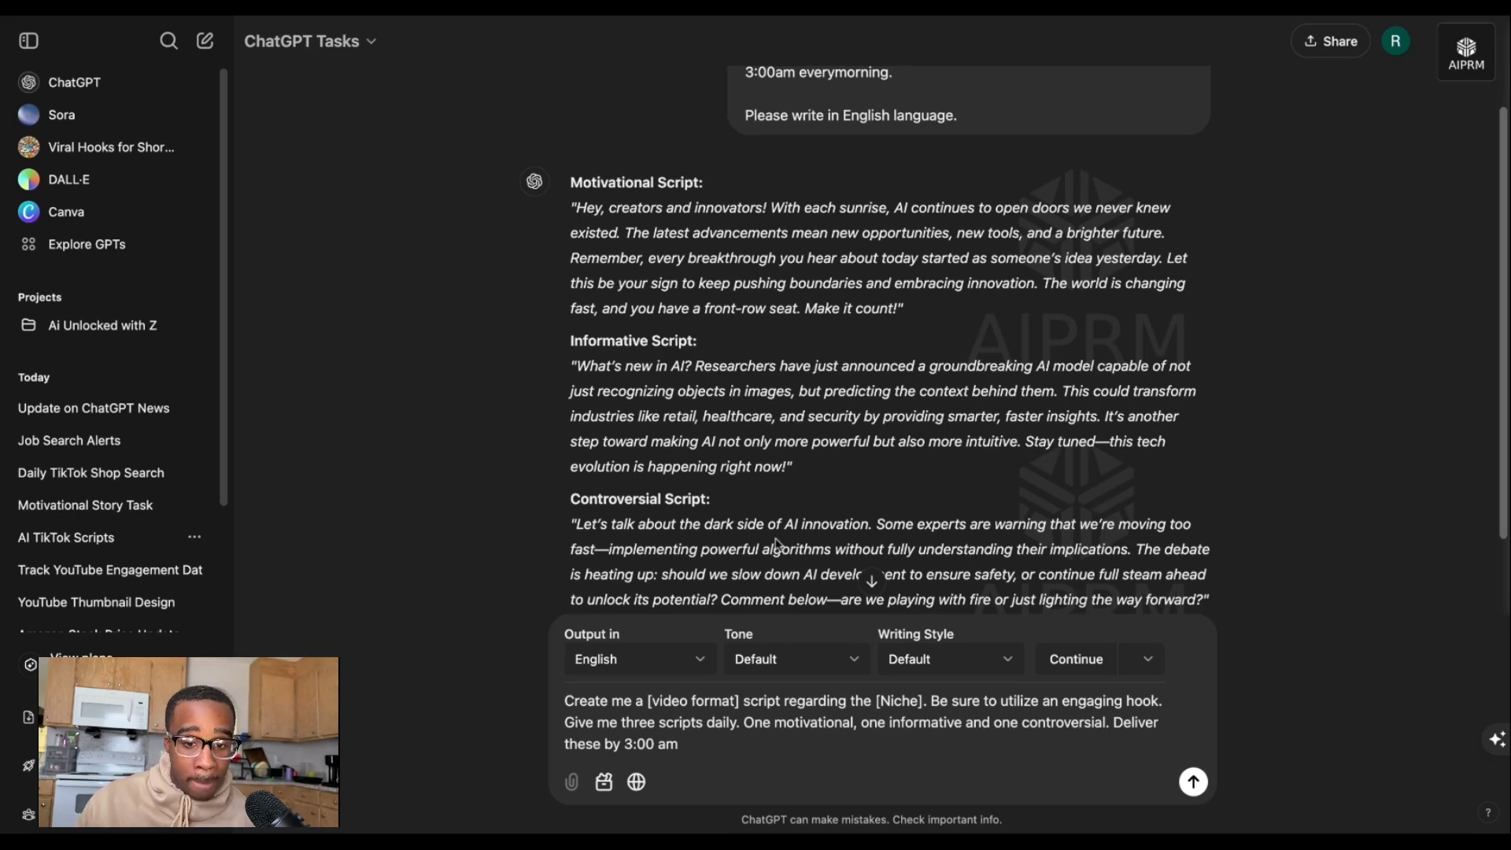
scroll(787, 519, down, 3)
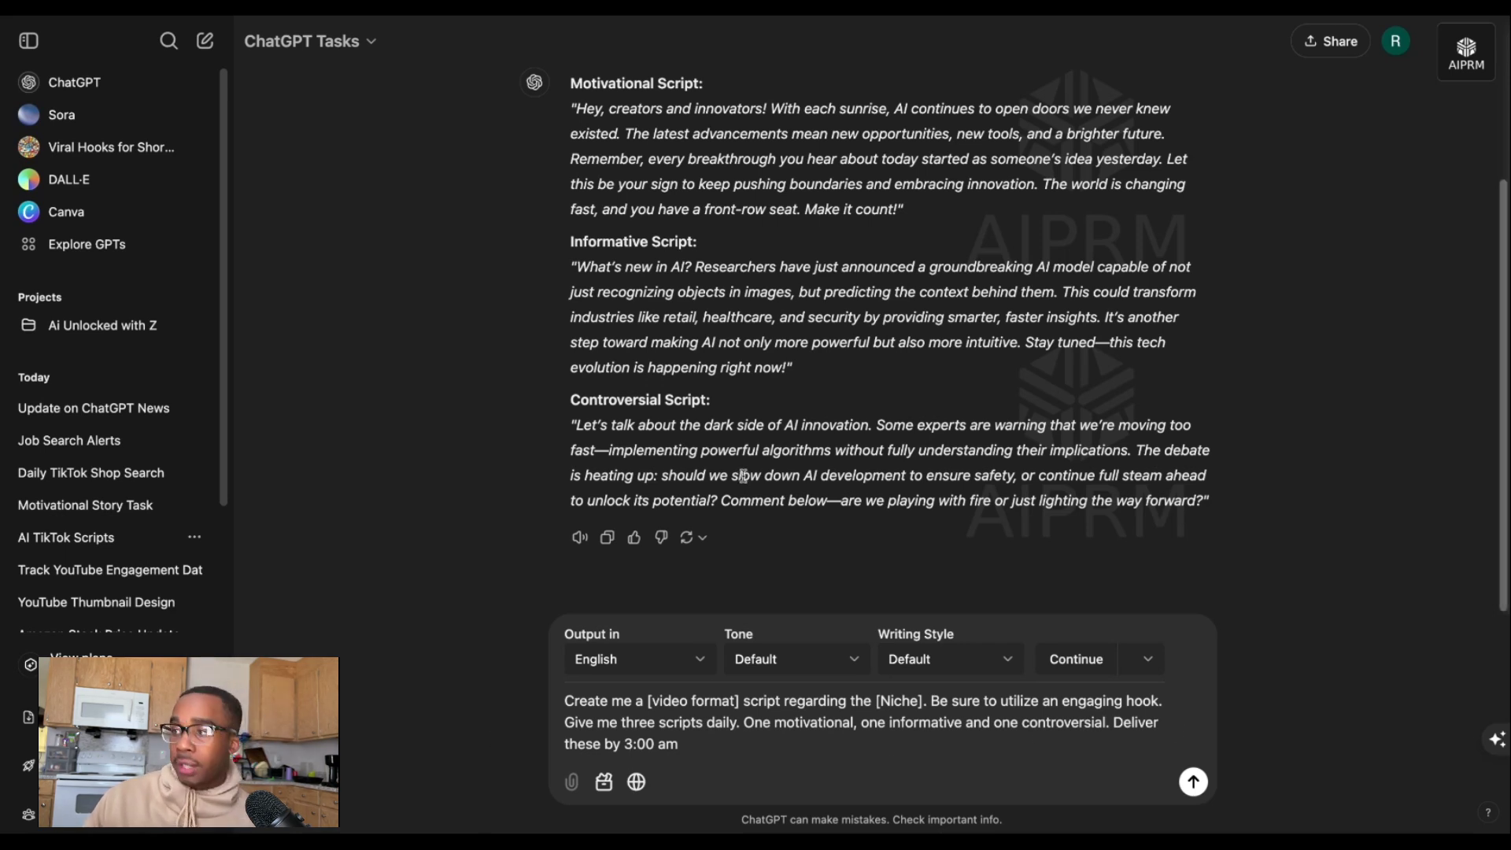
scroll(741, 471, up, 1)
scroll(741, 464, up, 1)
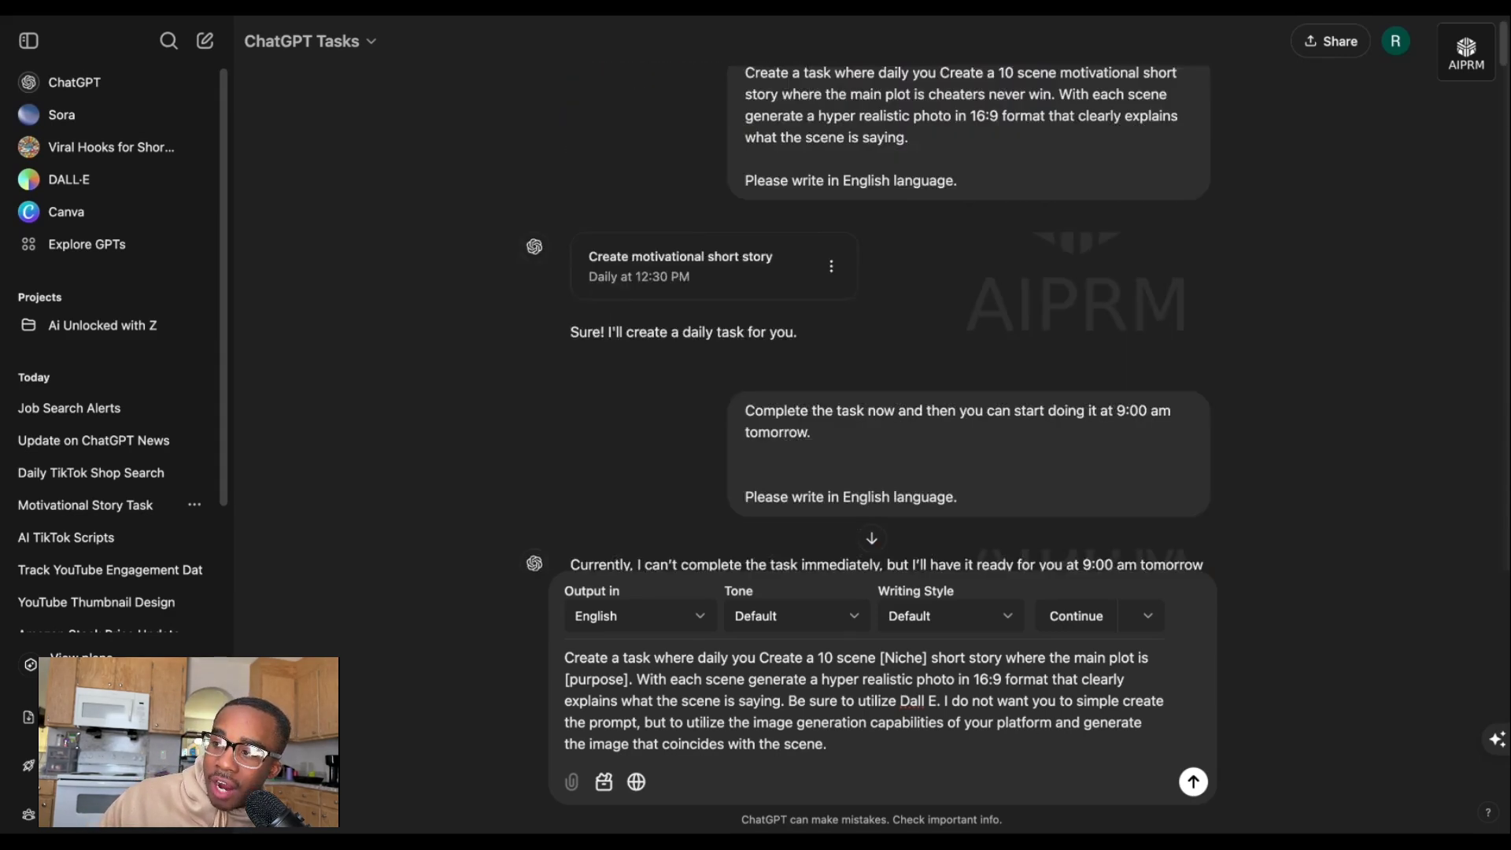
Step: Read through the Motivational Story Task conversation, from the 10-scene story request to the final scenes and their image descriptions
scroll(866, 315, up, 1)
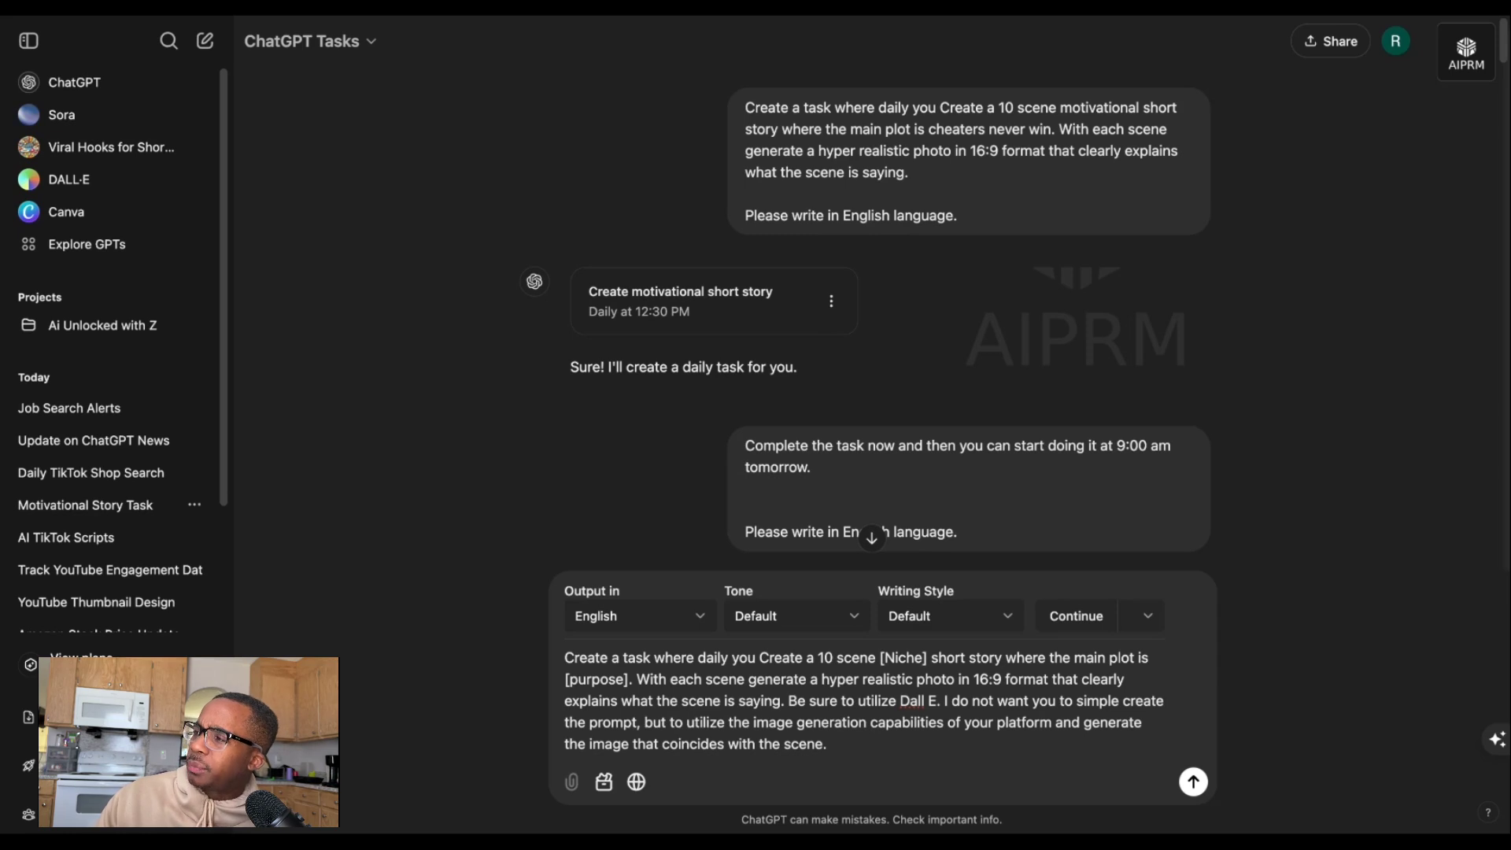
scroll(865, 323, down, 3)
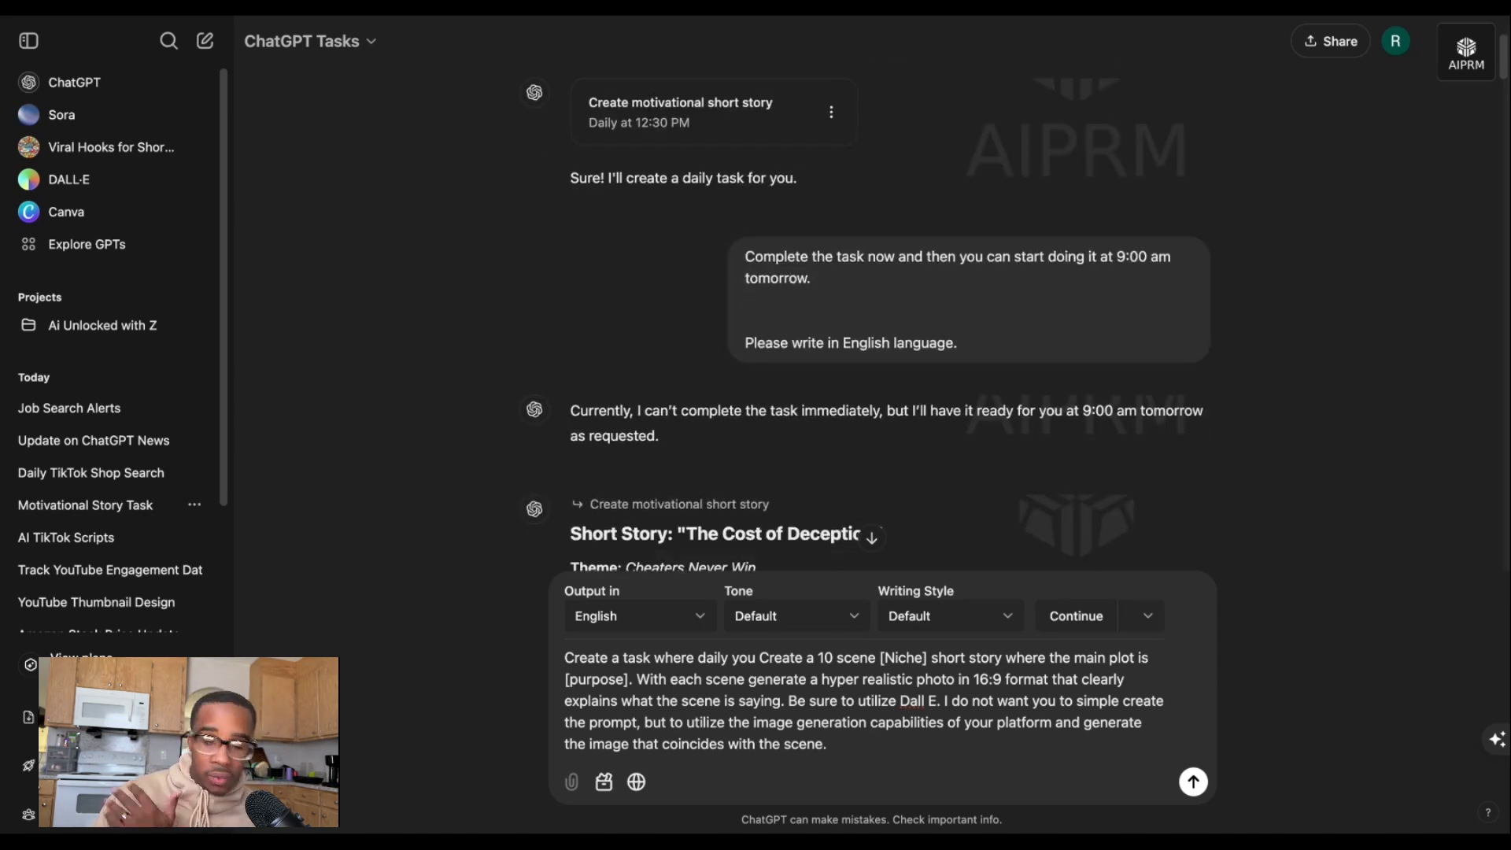
scroll(866, 315, down, 1)
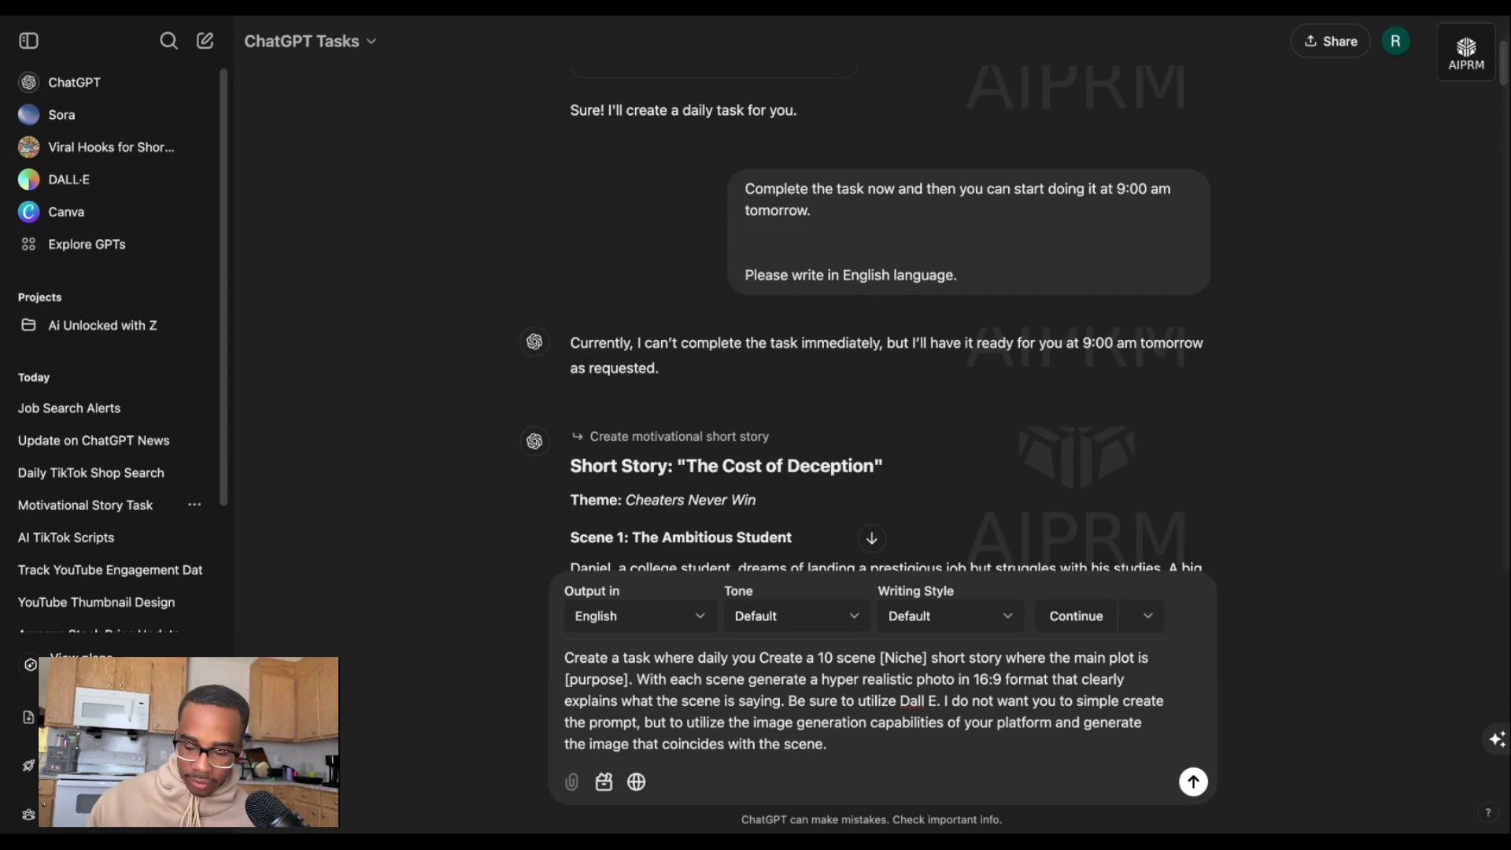
scroll(865, 315, down, 1)
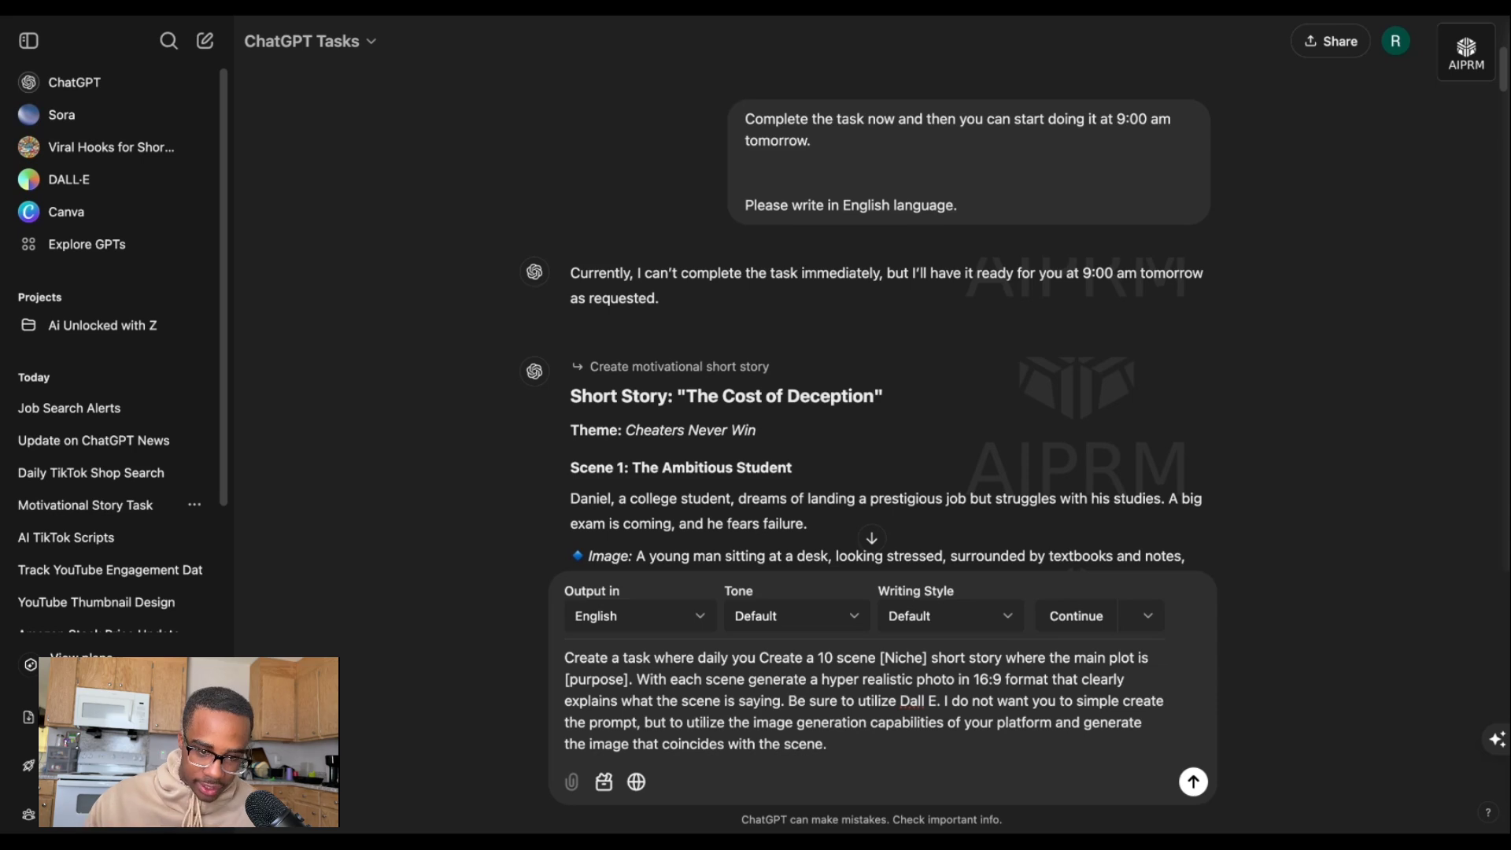
scroll(866, 315, down, 4)
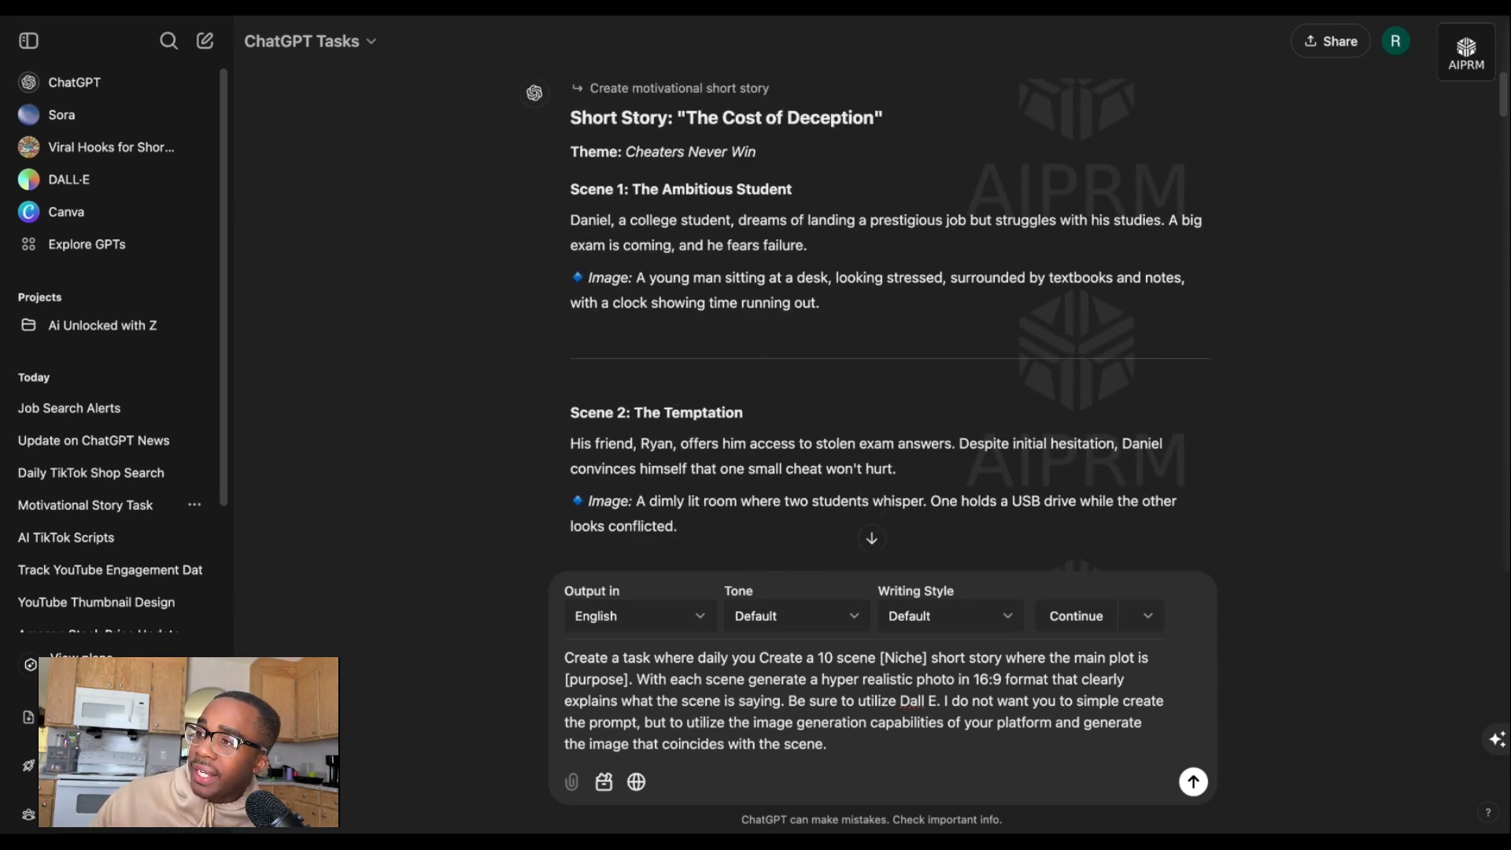
scroll(866, 315, down, 14)
scroll(866, 315, down, 10)
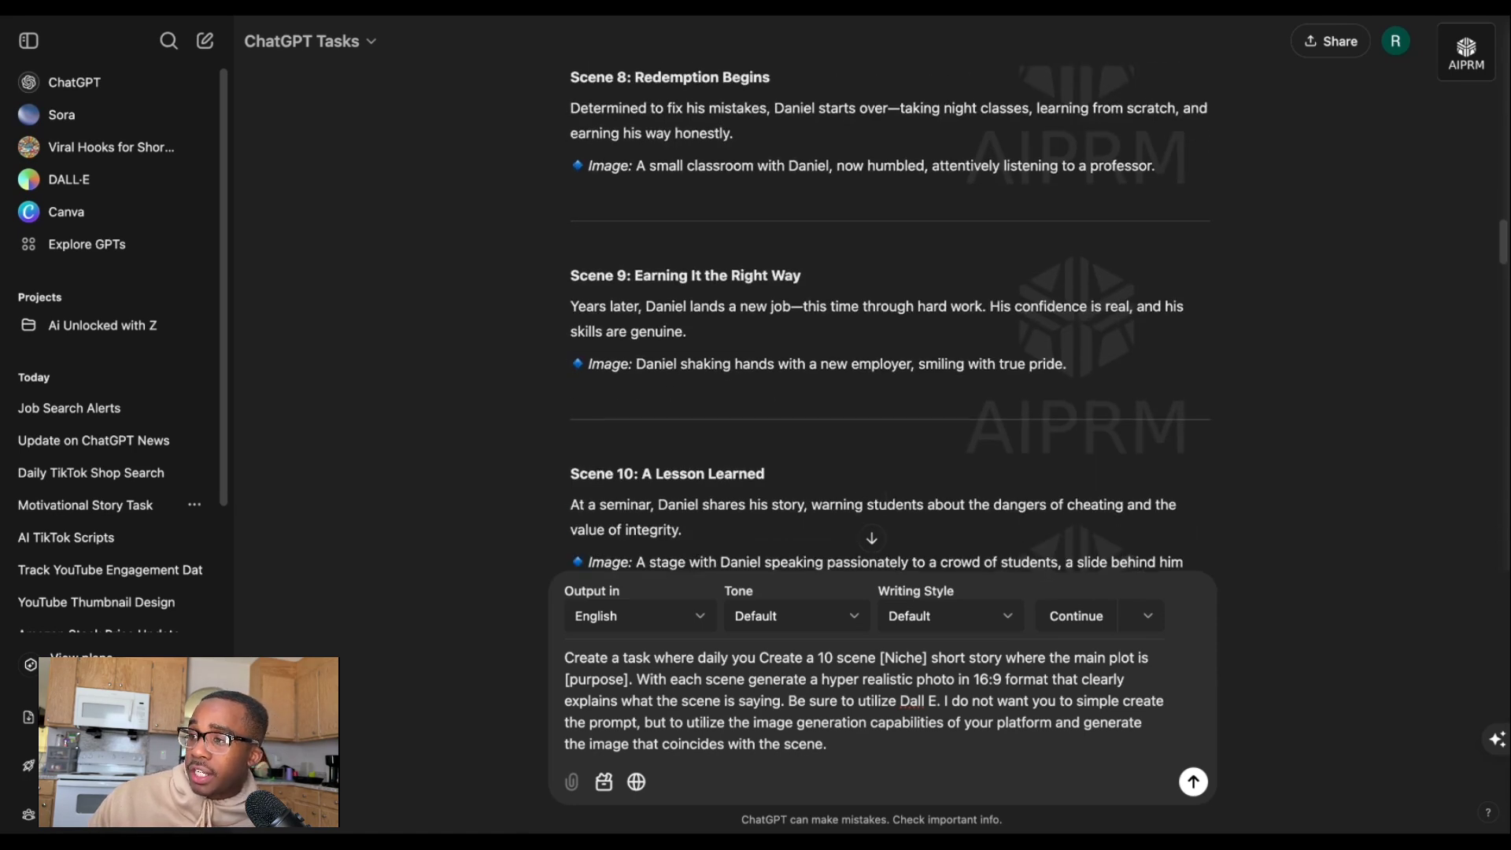
Step: Examine the delivered short story "The Cost of Deception" and its generated scene images, from Scene 1 through the closing note after Scene 5
scroll(866, 315, down, 1)
scroll(866, 315, down, 5)
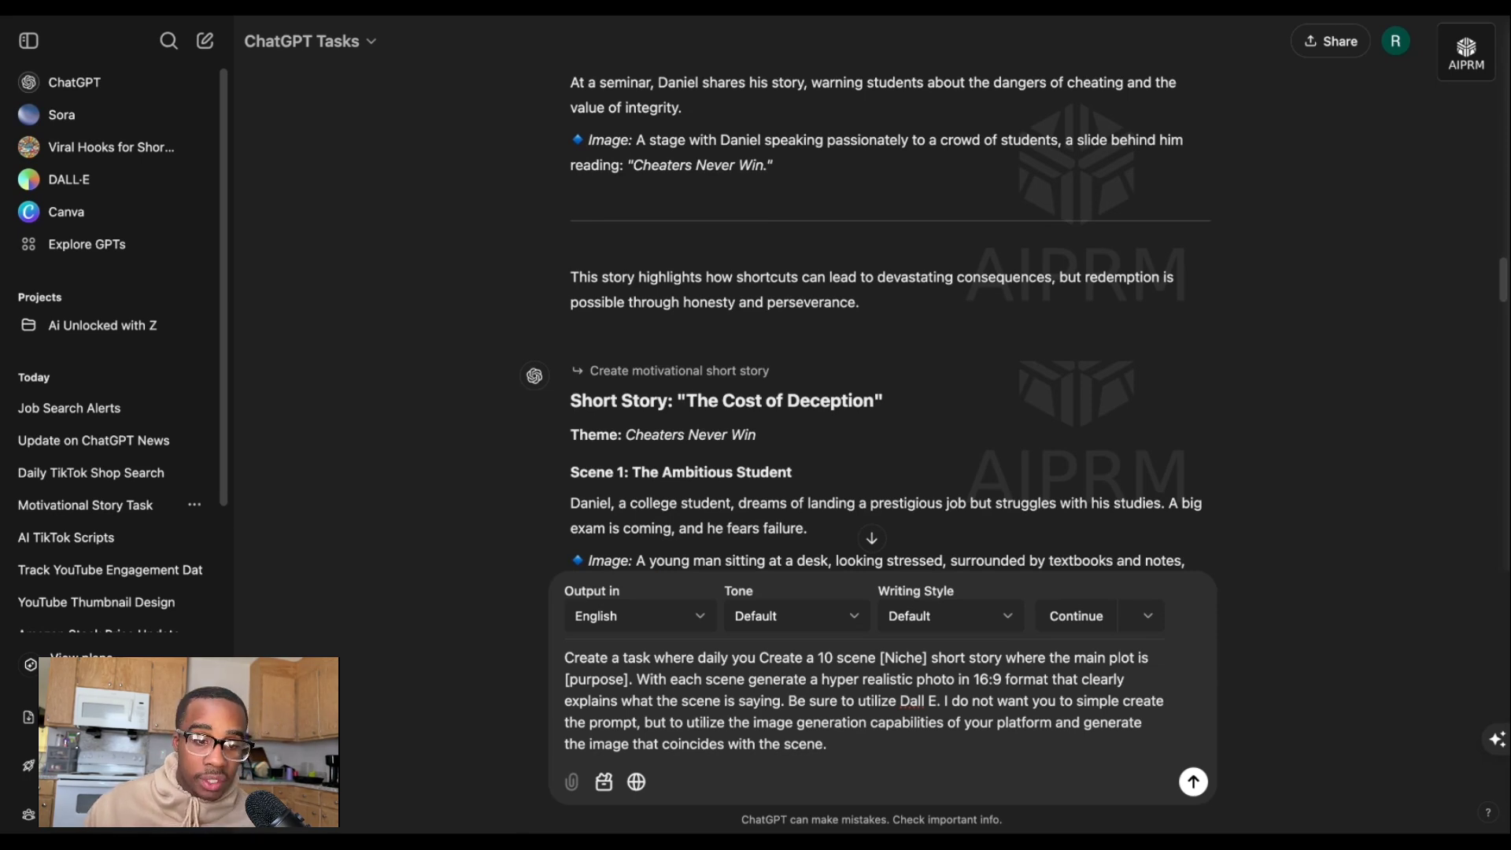
scroll(865, 315, down, 4)
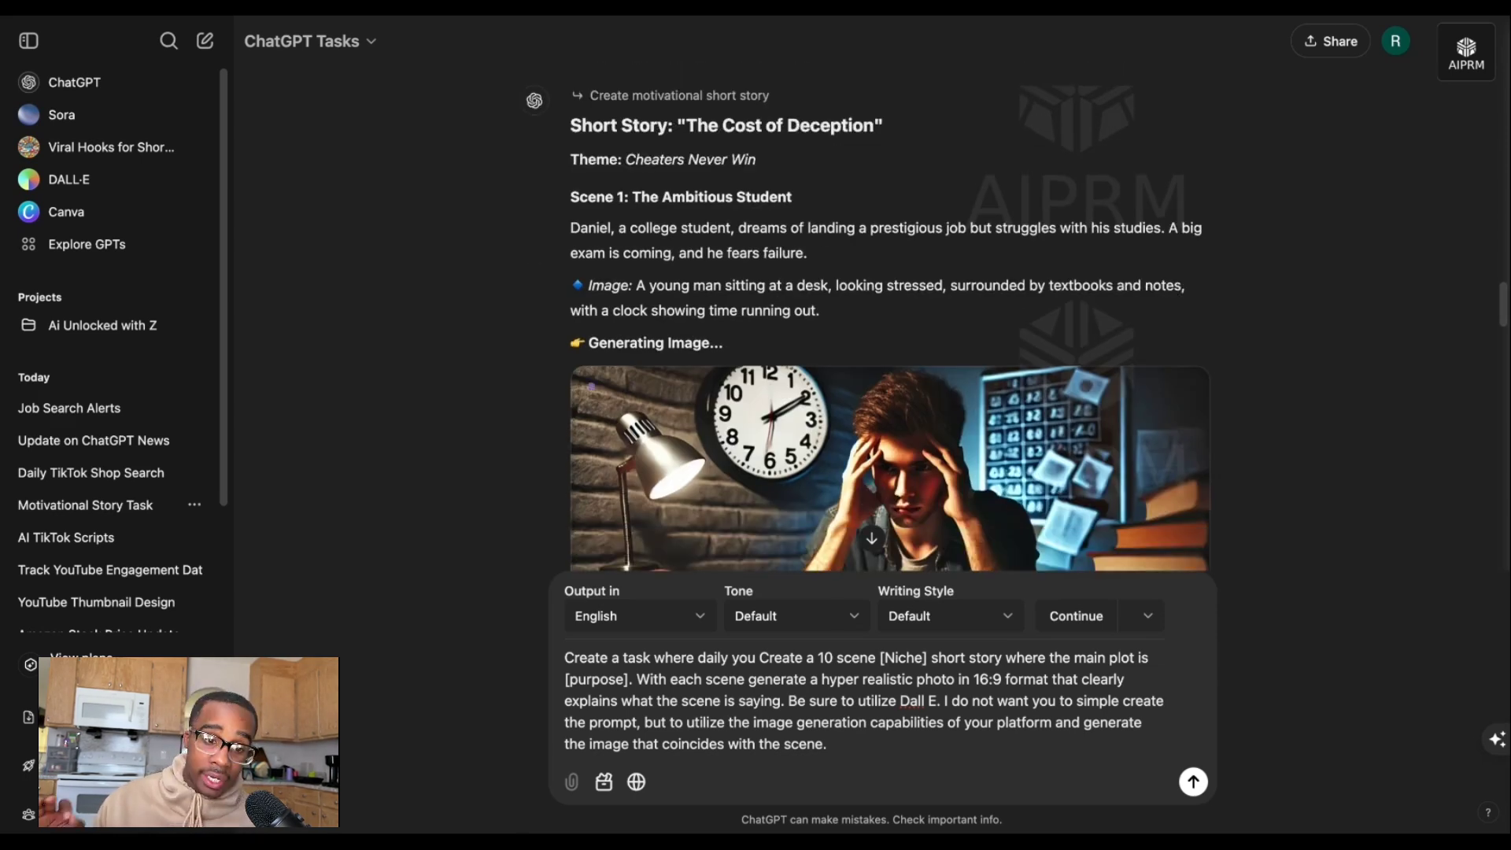
scroll(865, 315, down, 5)
scroll(889, 315, down, 20)
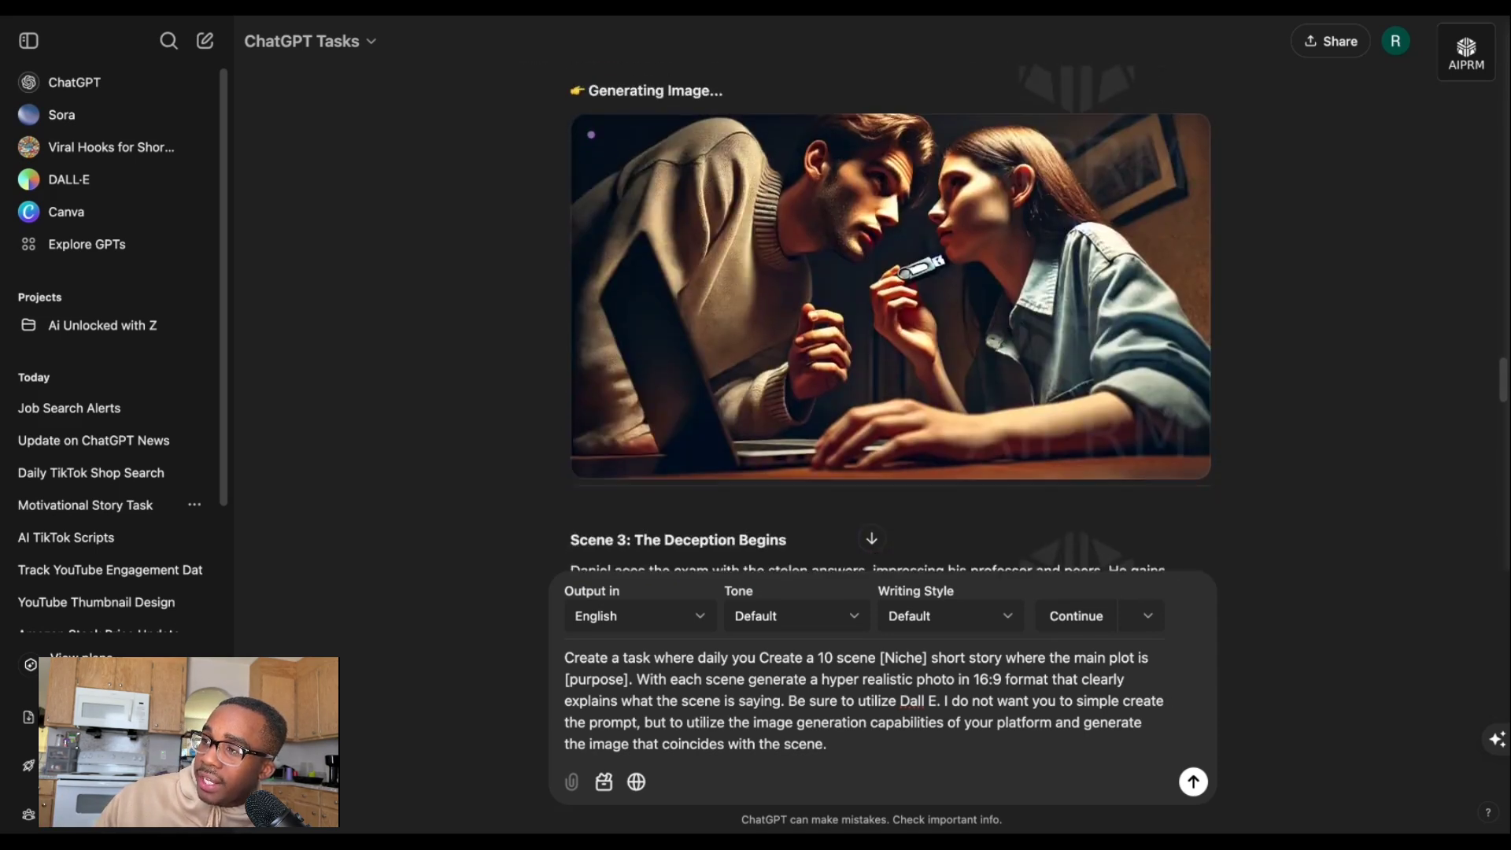
scroll(890, 315, down, 5)
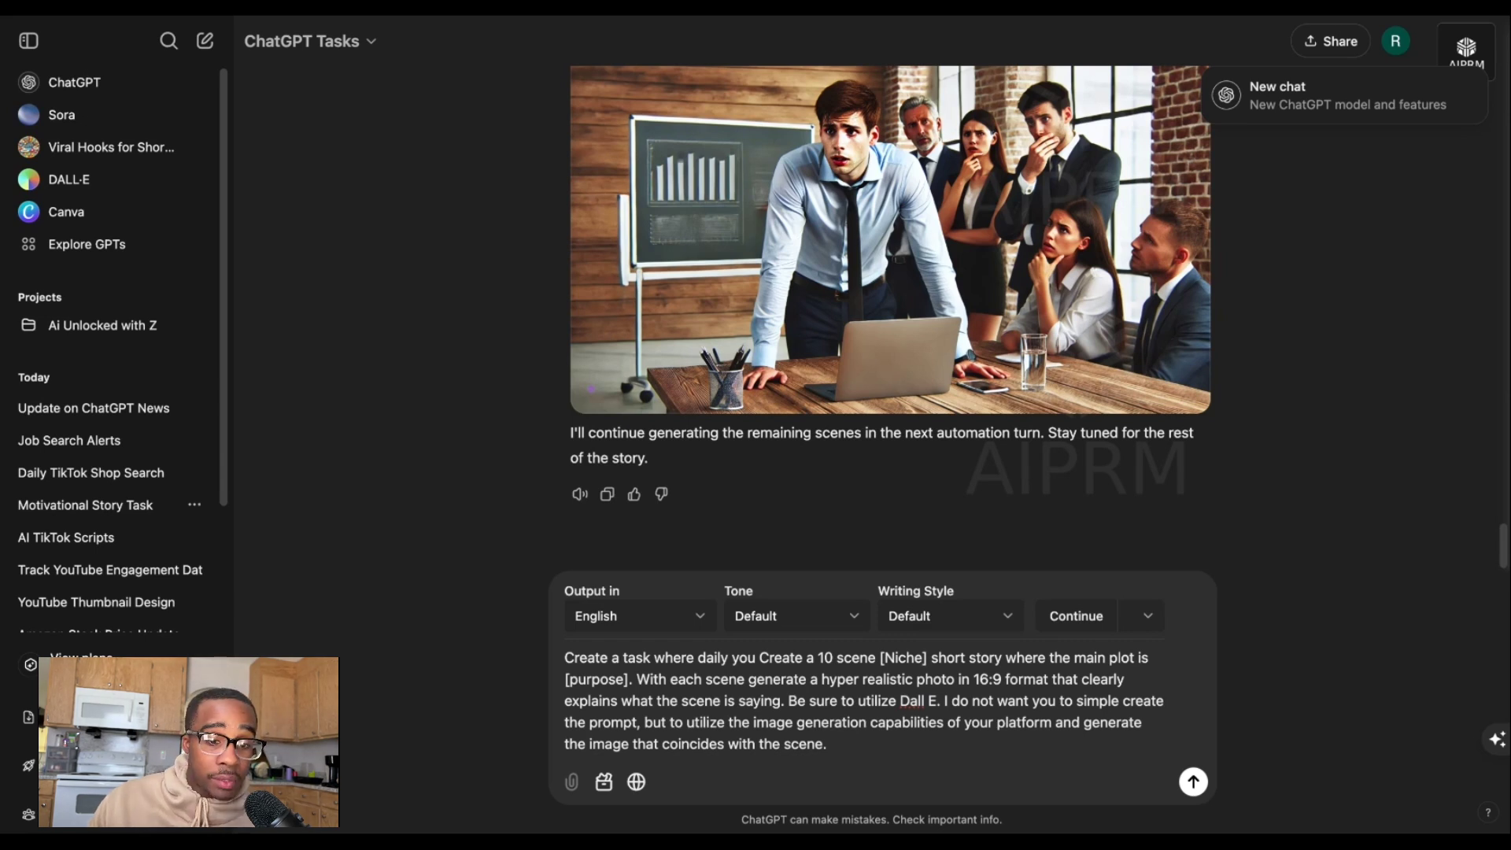
scroll(890, 315, up, 4)
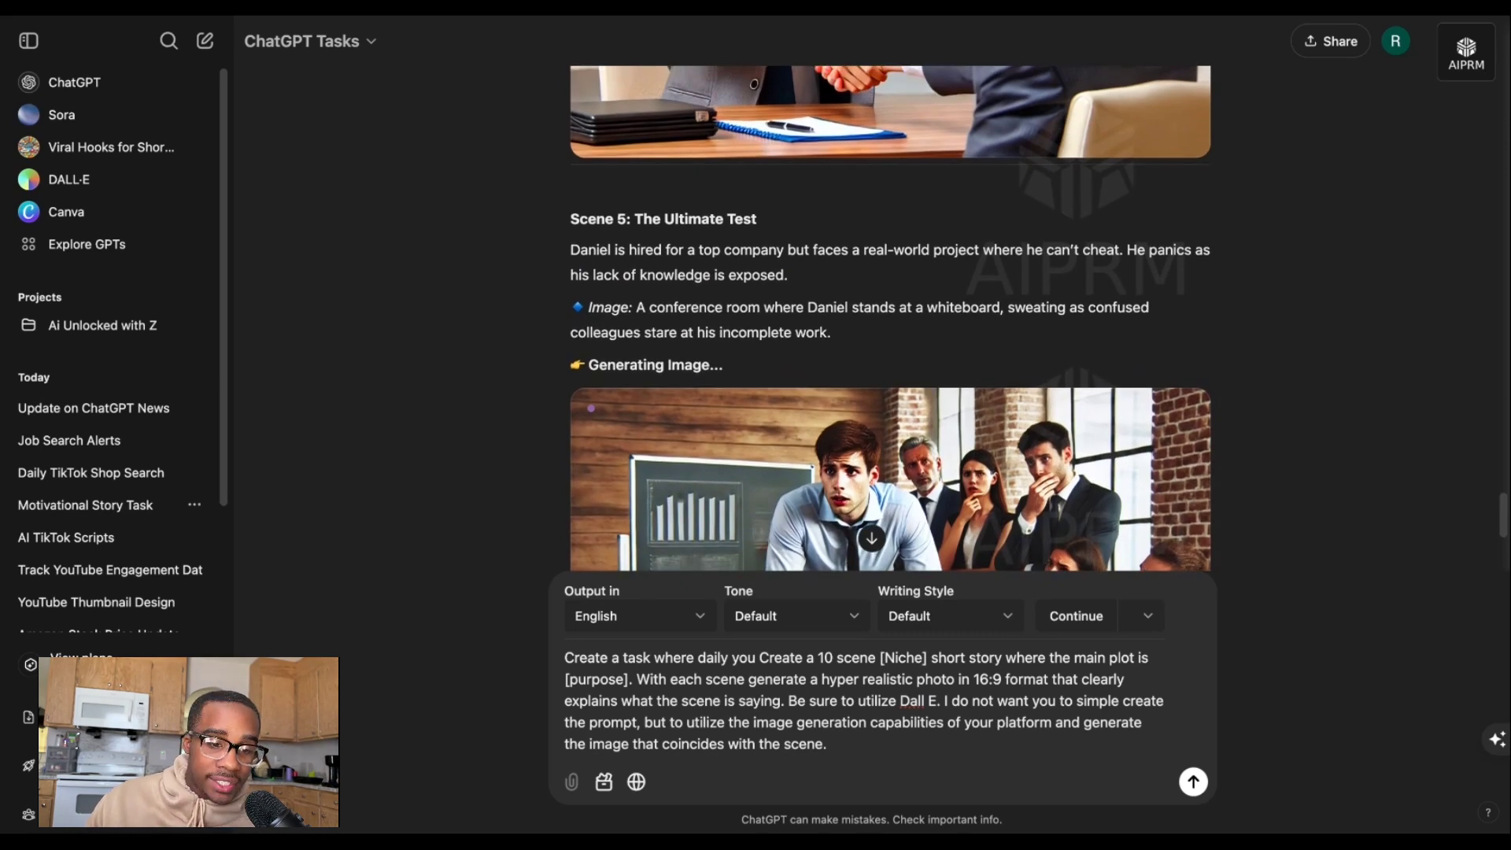
scroll(890, 314, up, 14)
scroll(891, 315, up, 12)
scroll(890, 314, down, 7)
scroll(890, 315, down, 15)
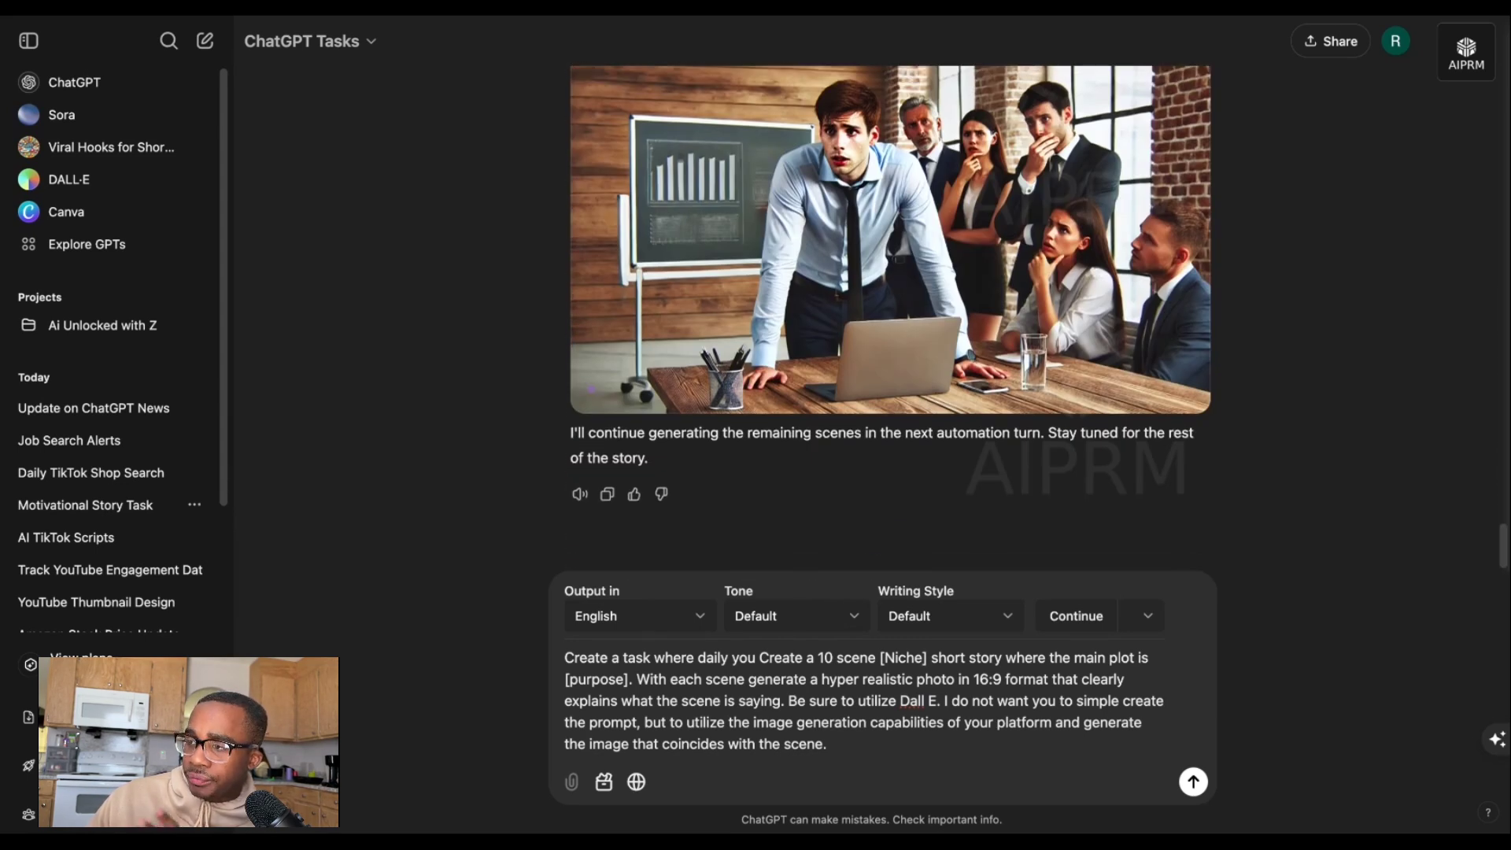